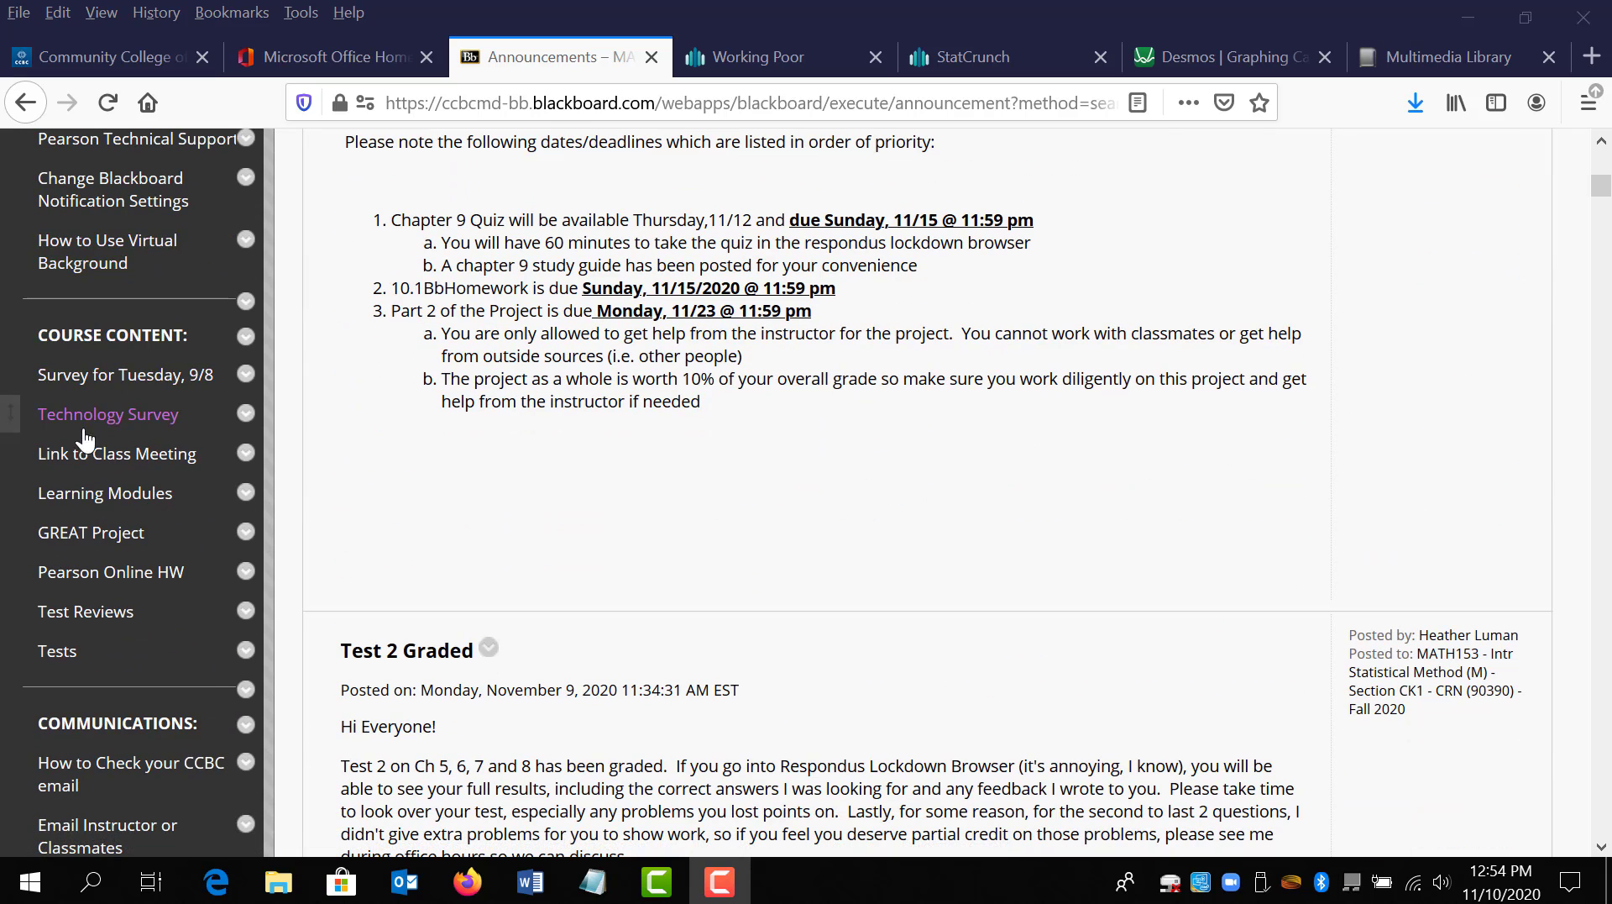
Open the StatCrunch Working Poor data set from the course's GREAT Project page and look through its rows.
left_click(115, 541)
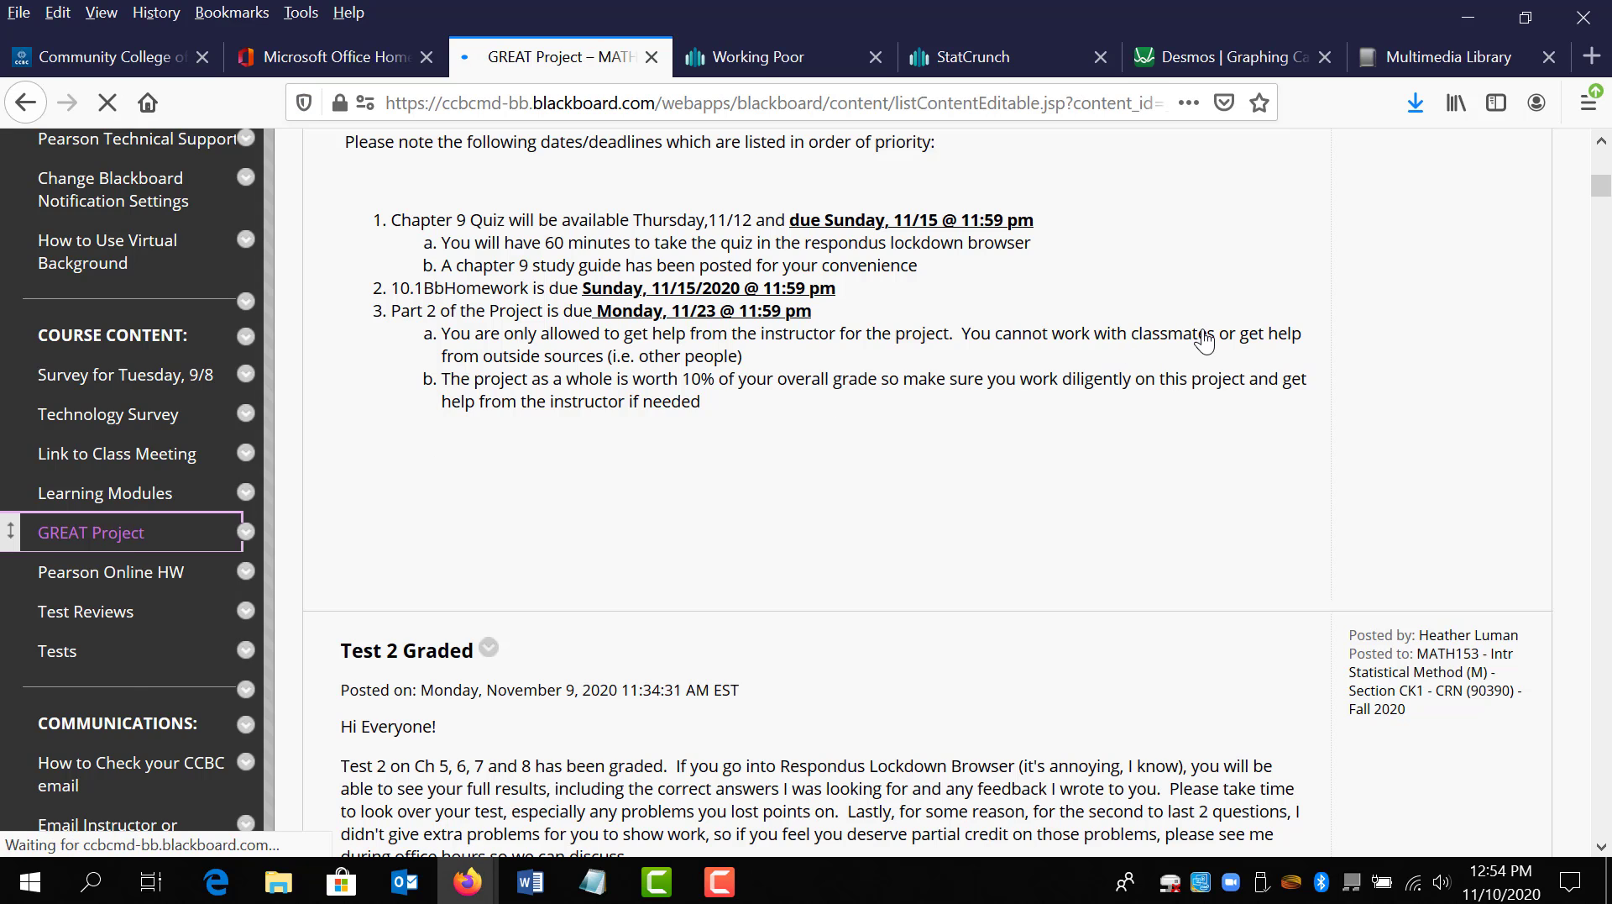
scroll(616, 505, "down", 2)
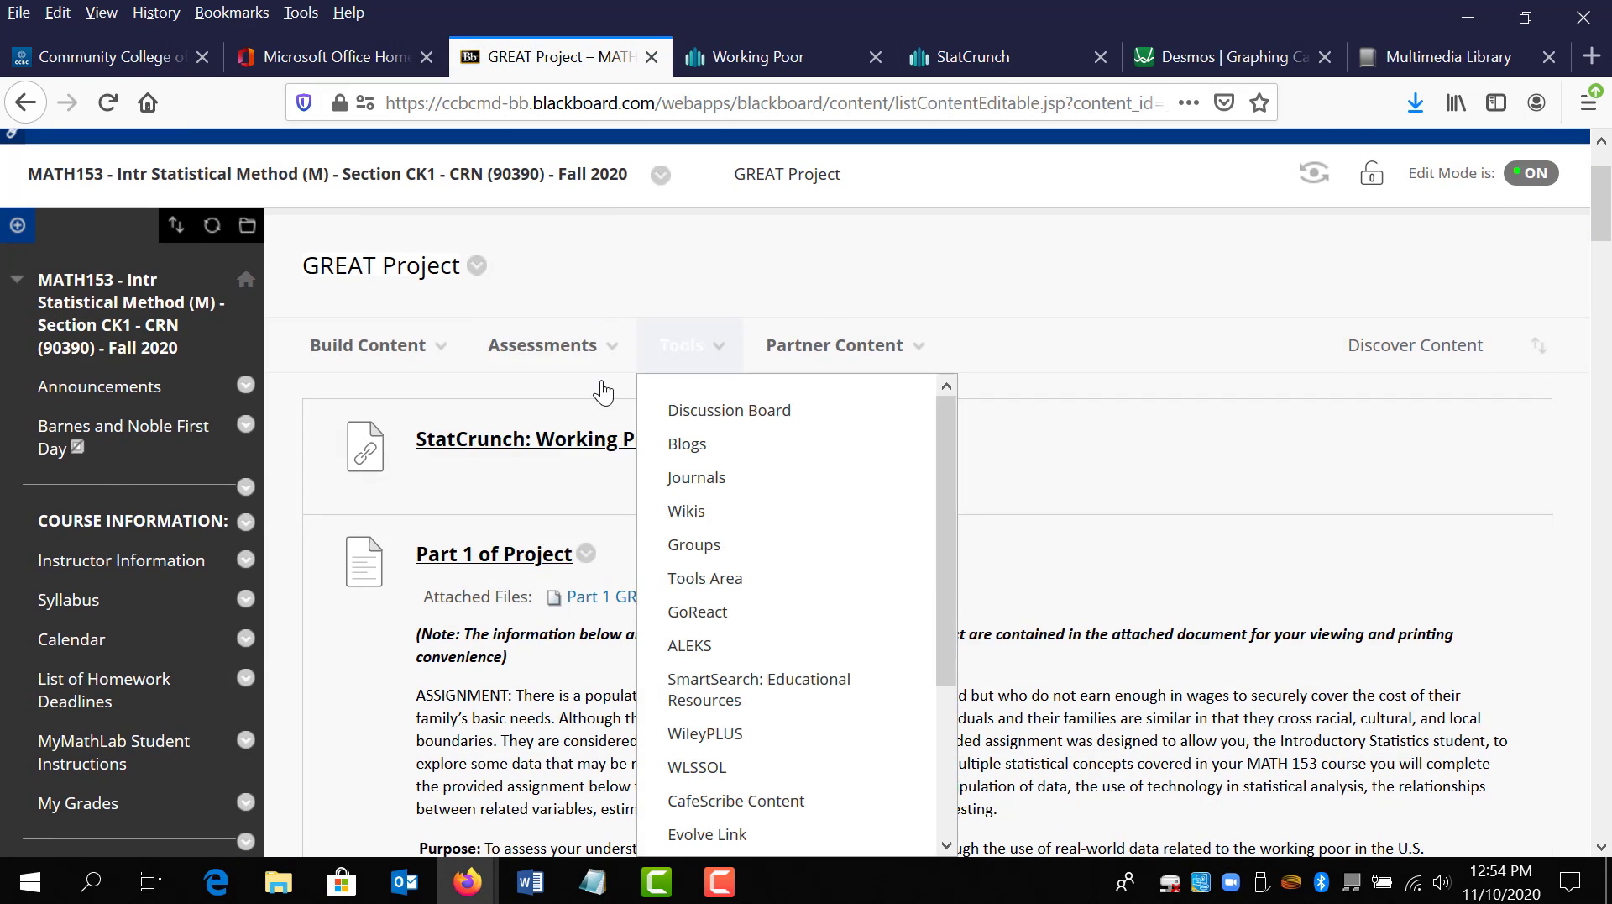
left_click(443, 445)
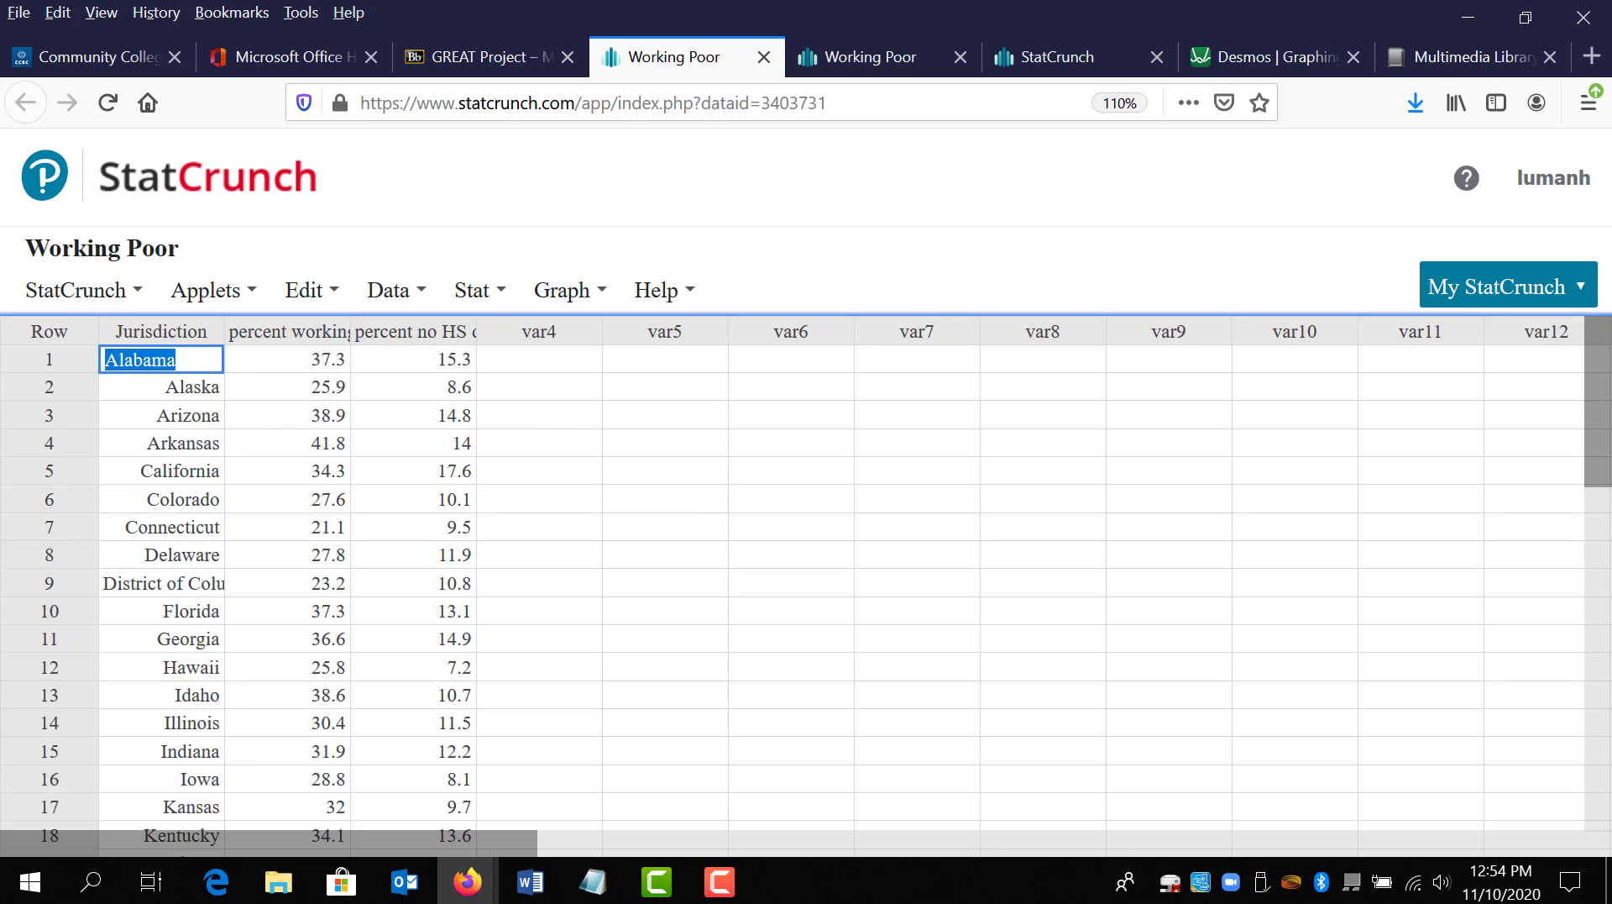
scroll(1597, 399, "down", 10)
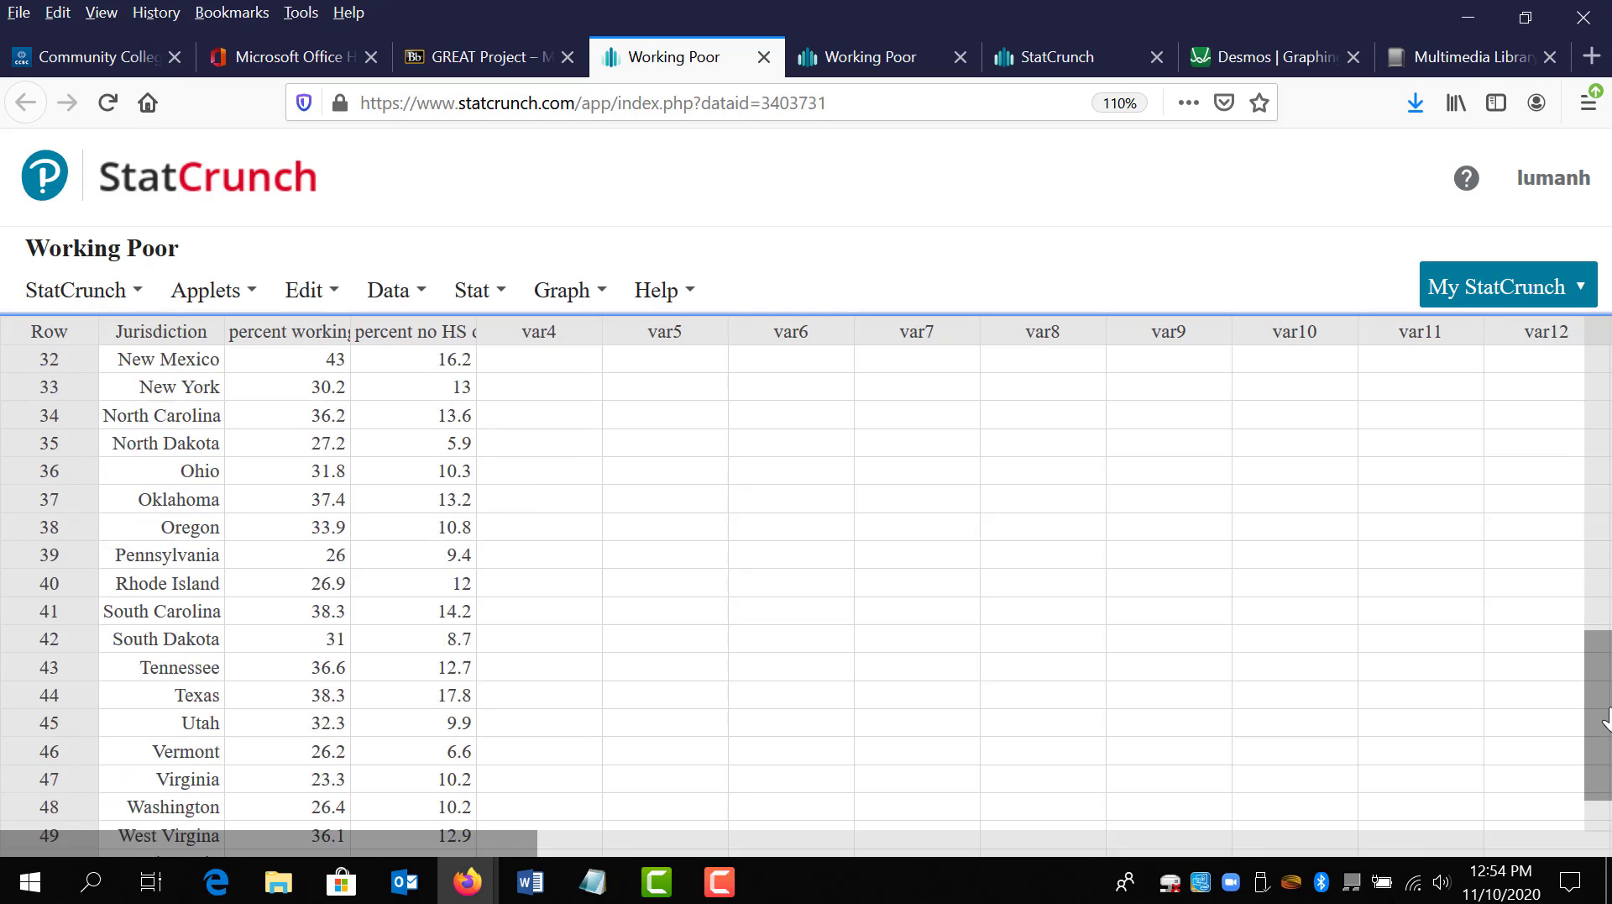
left_click_drag(1586, 628, 1591, 323)
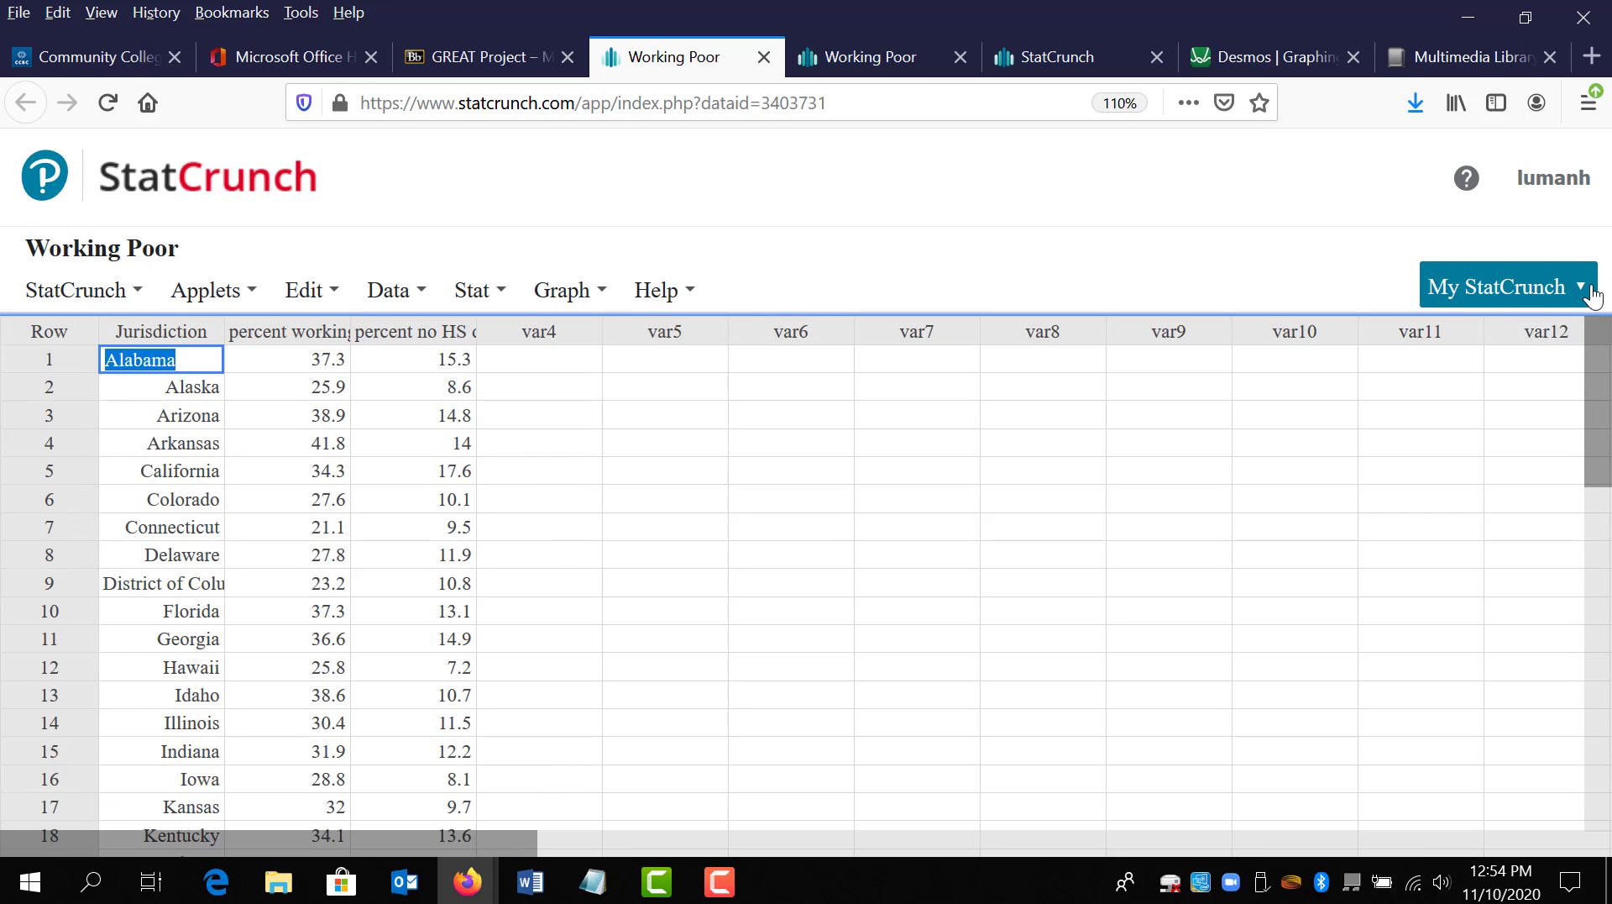
Draw one random sample of size 20 from the Jurisdiction, percent working poor and percent no HS diploma columns.
left_click(406, 296)
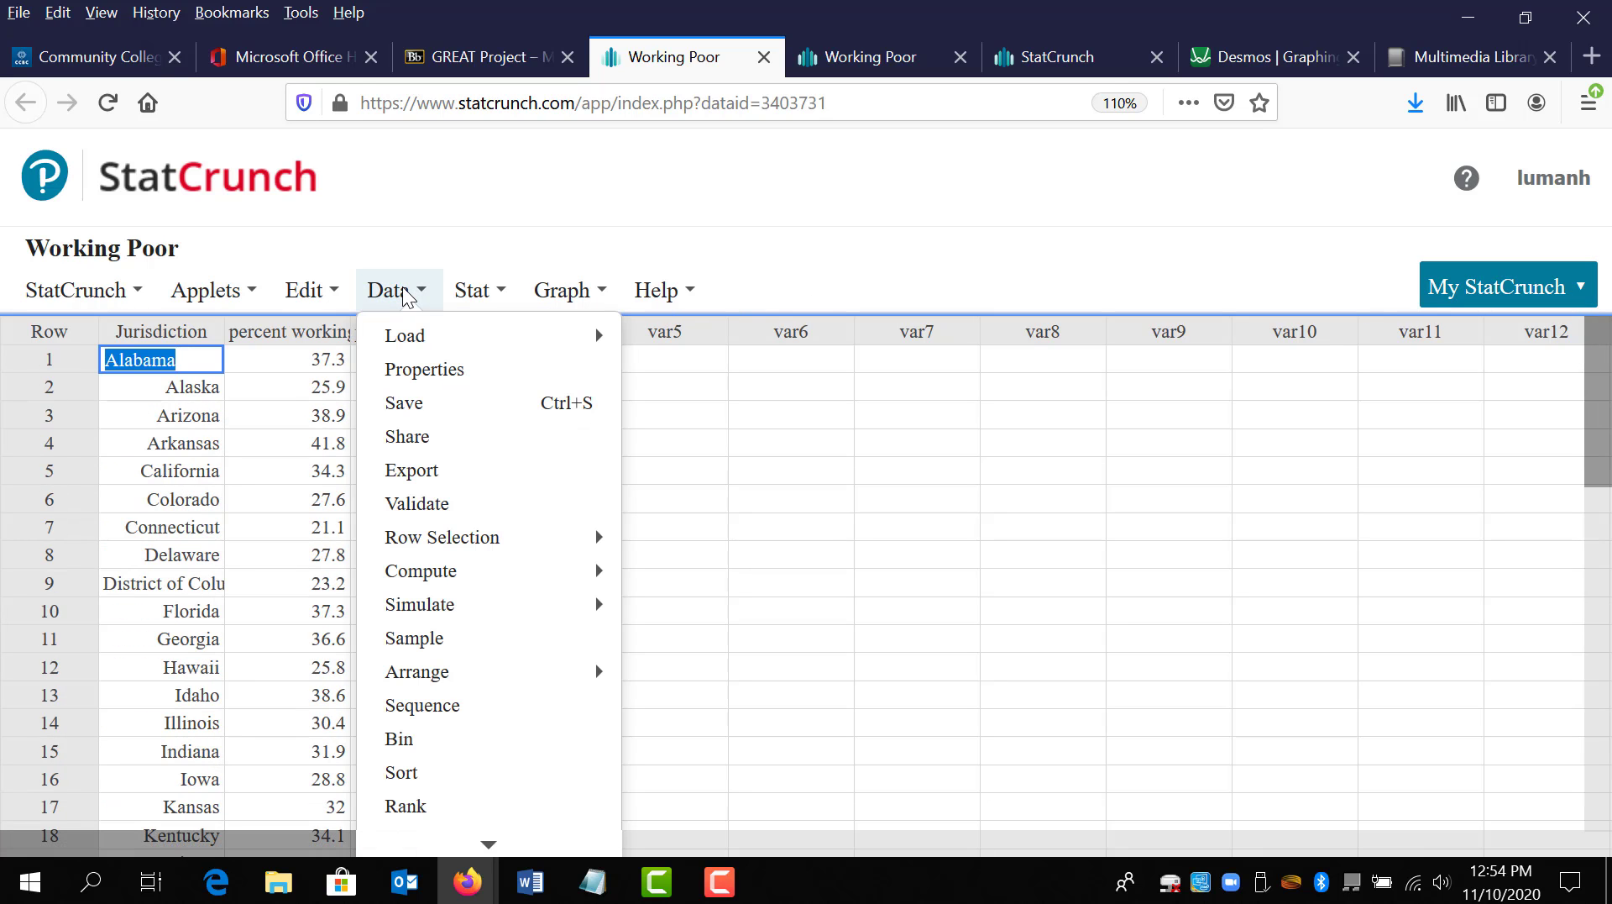
left_click(414, 638)
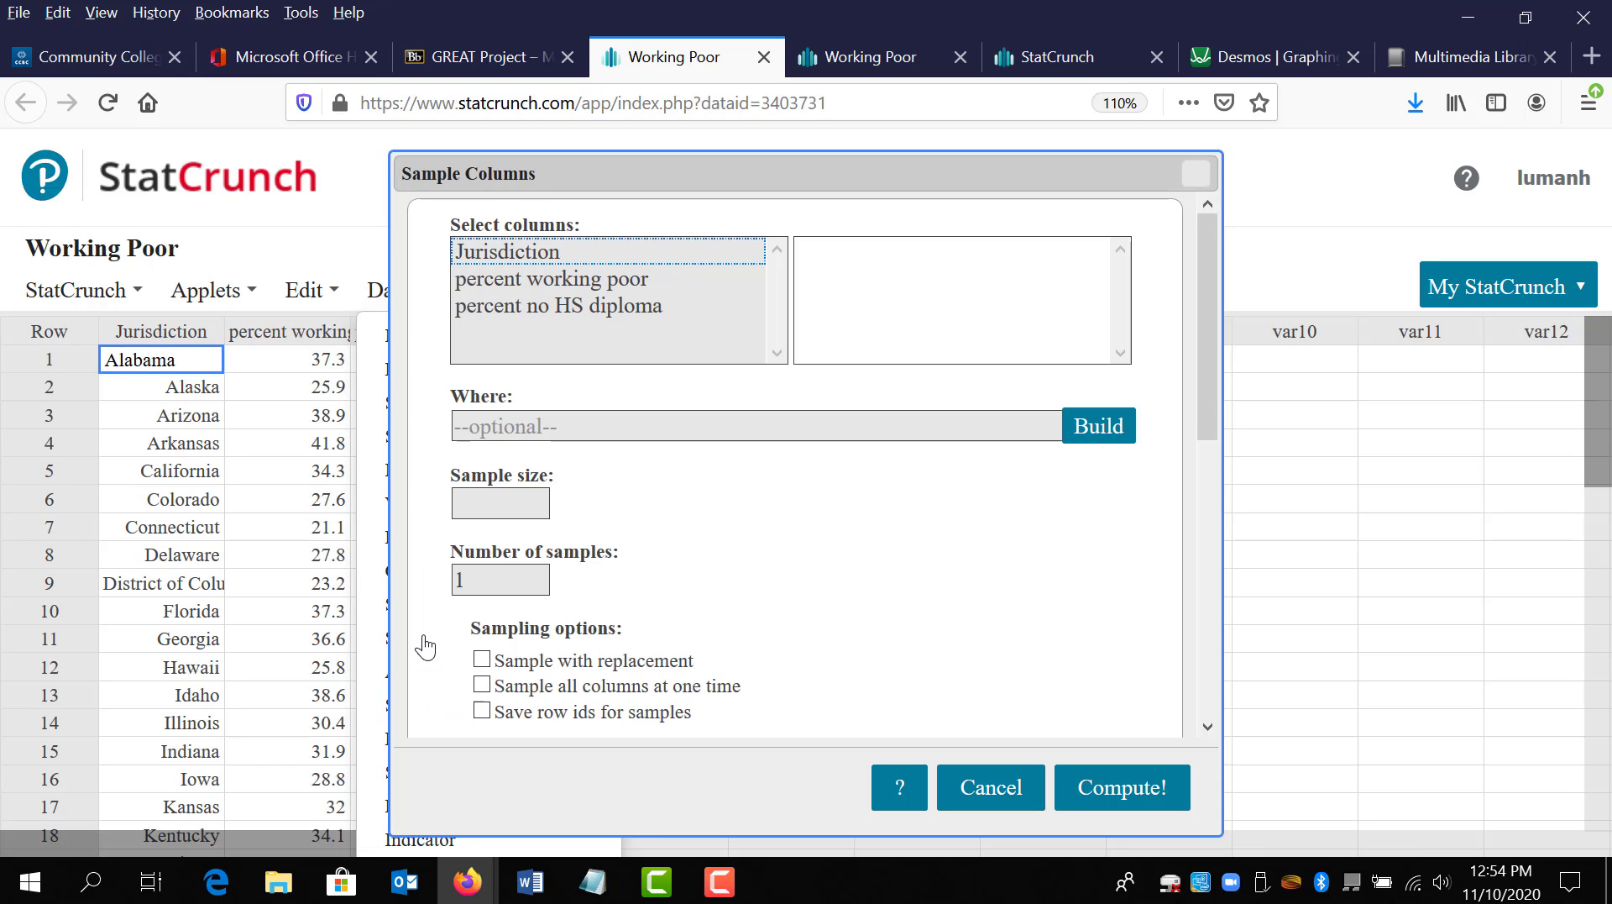
left_click(517, 250)
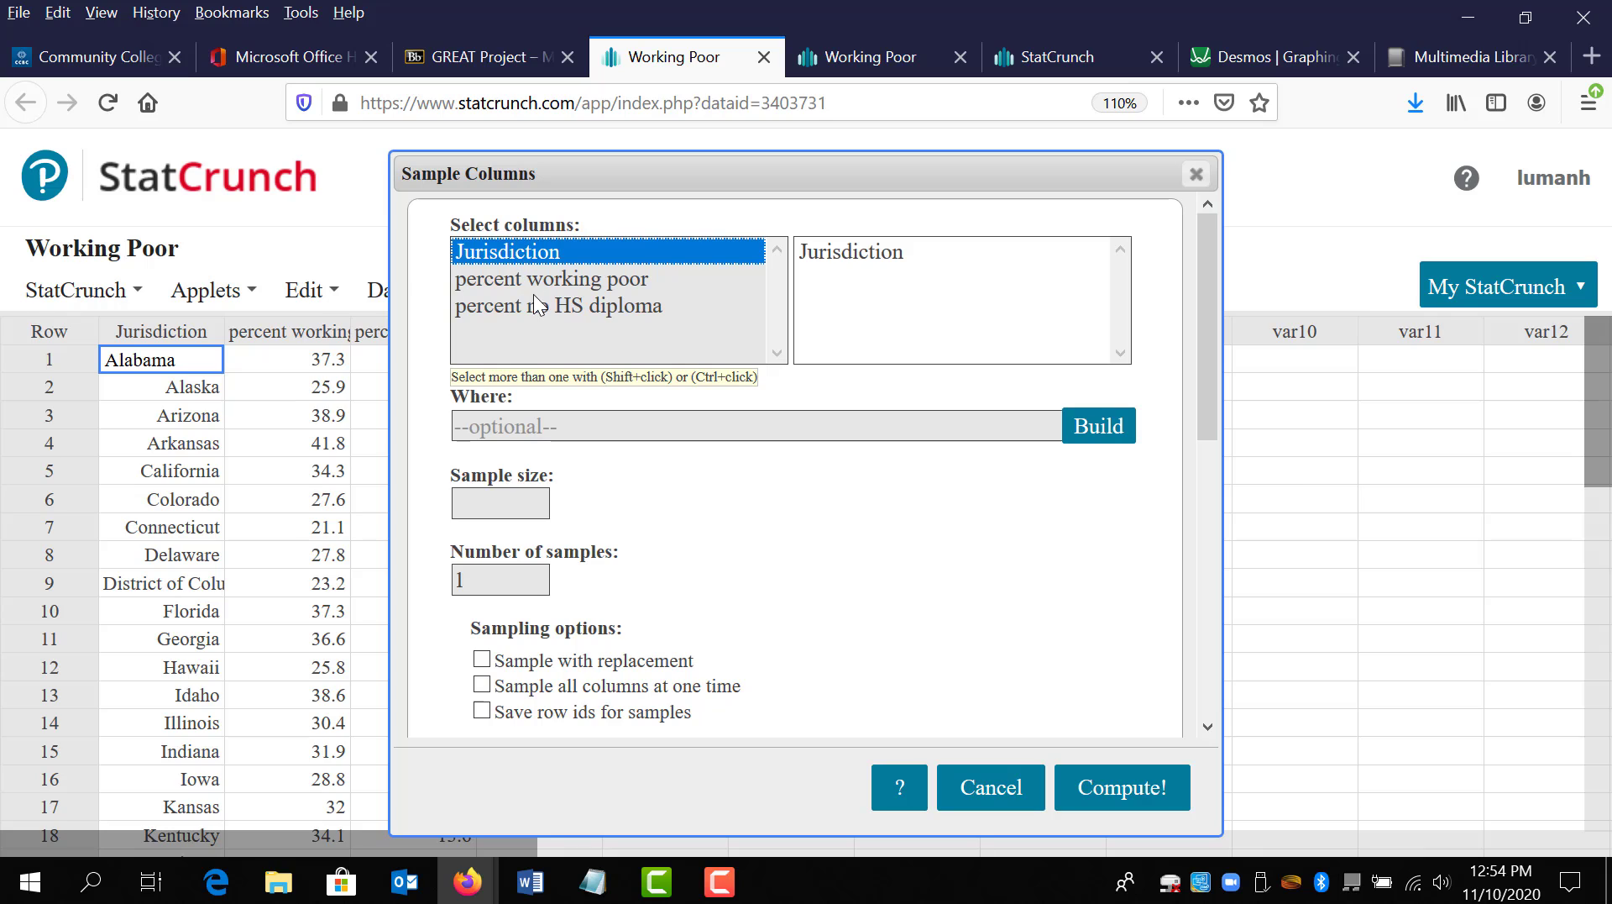
left_click(537, 307, "shift")
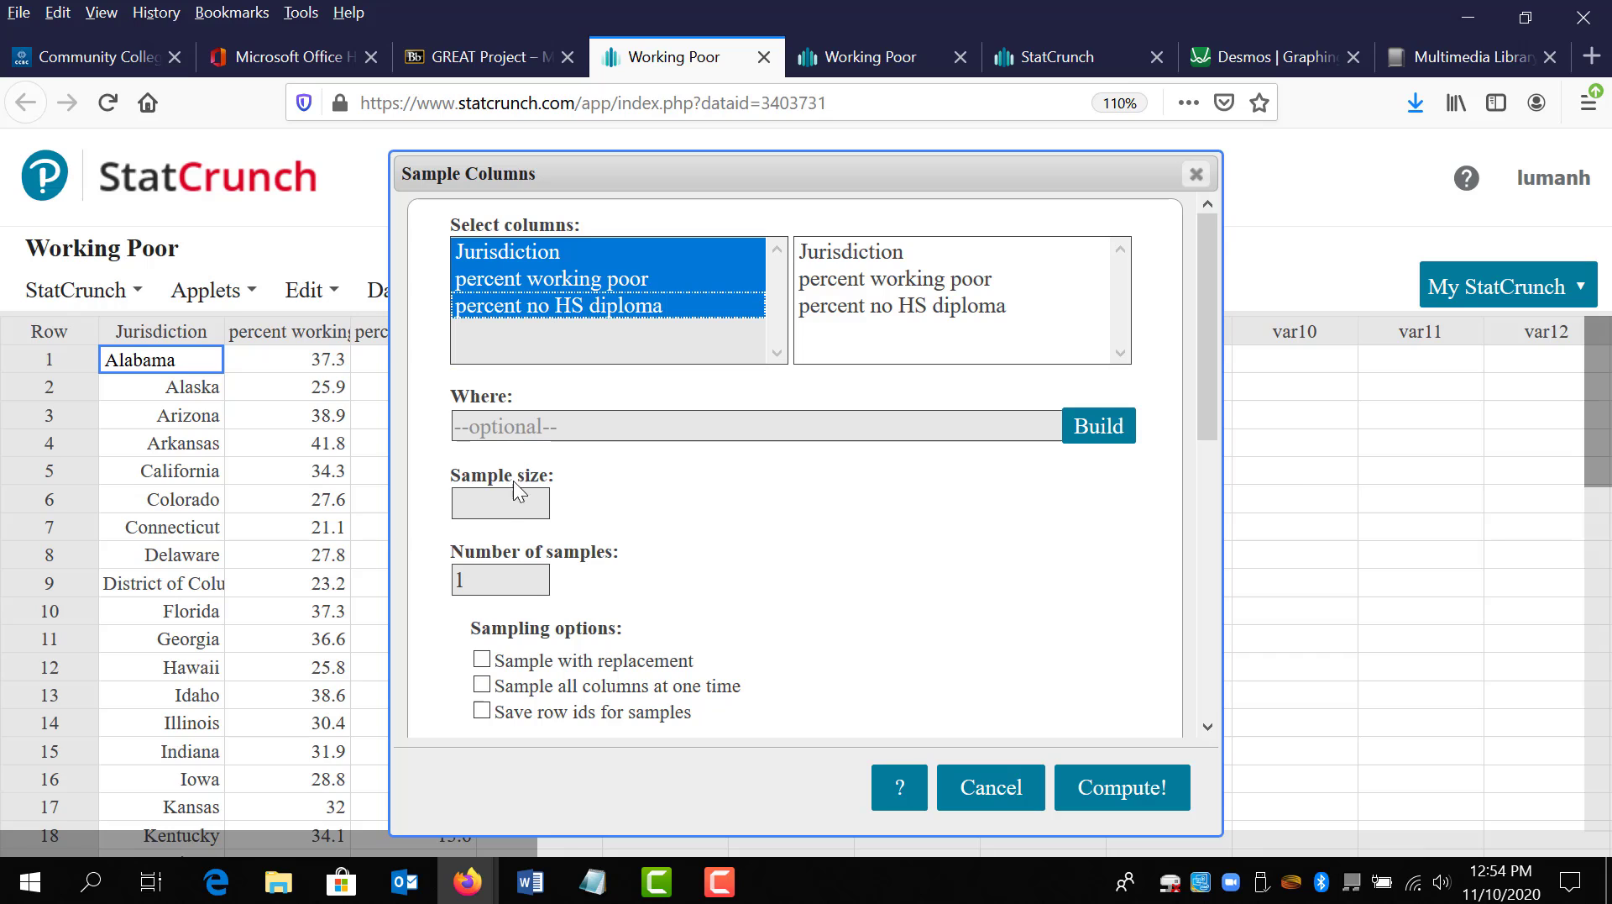
left_click(496, 509)
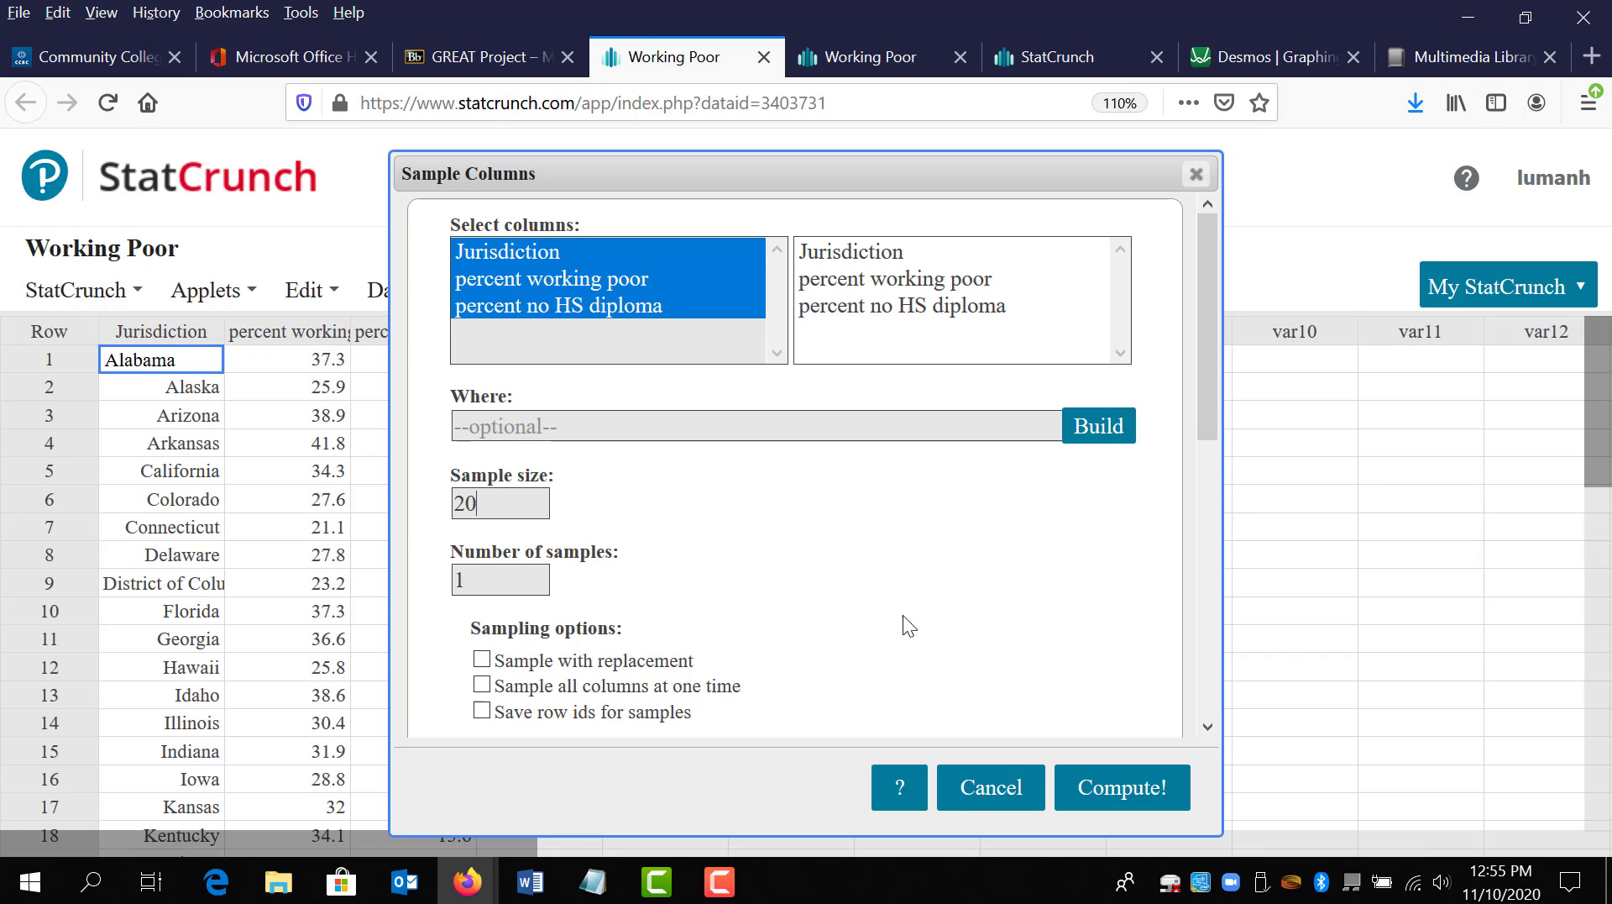
left_click(1117, 794)
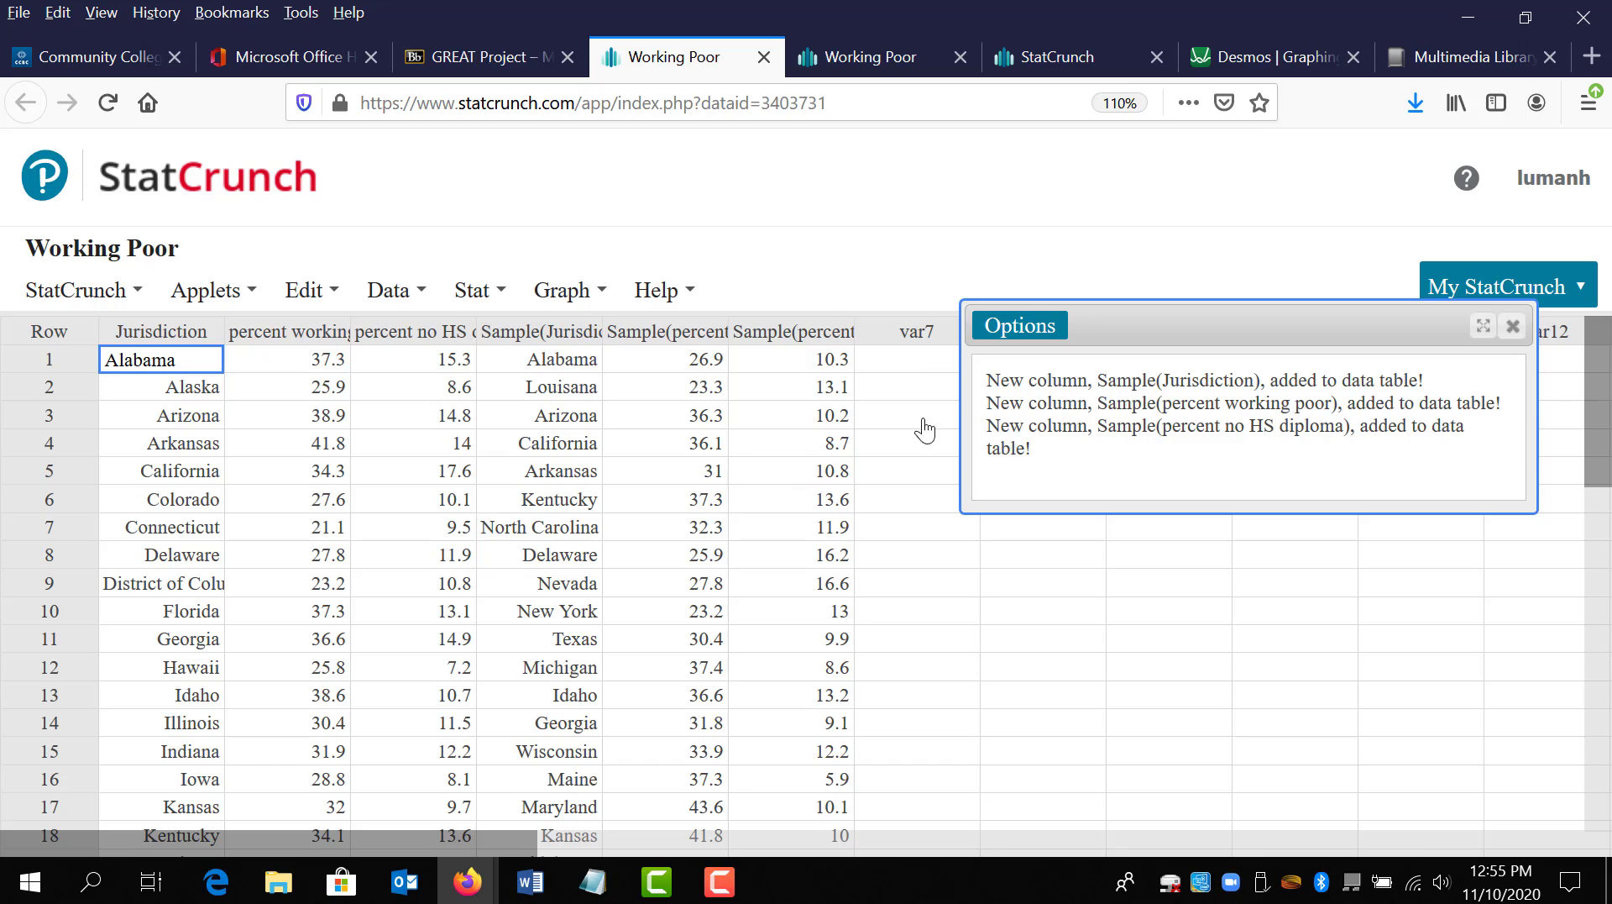
left_click(1514, 326)
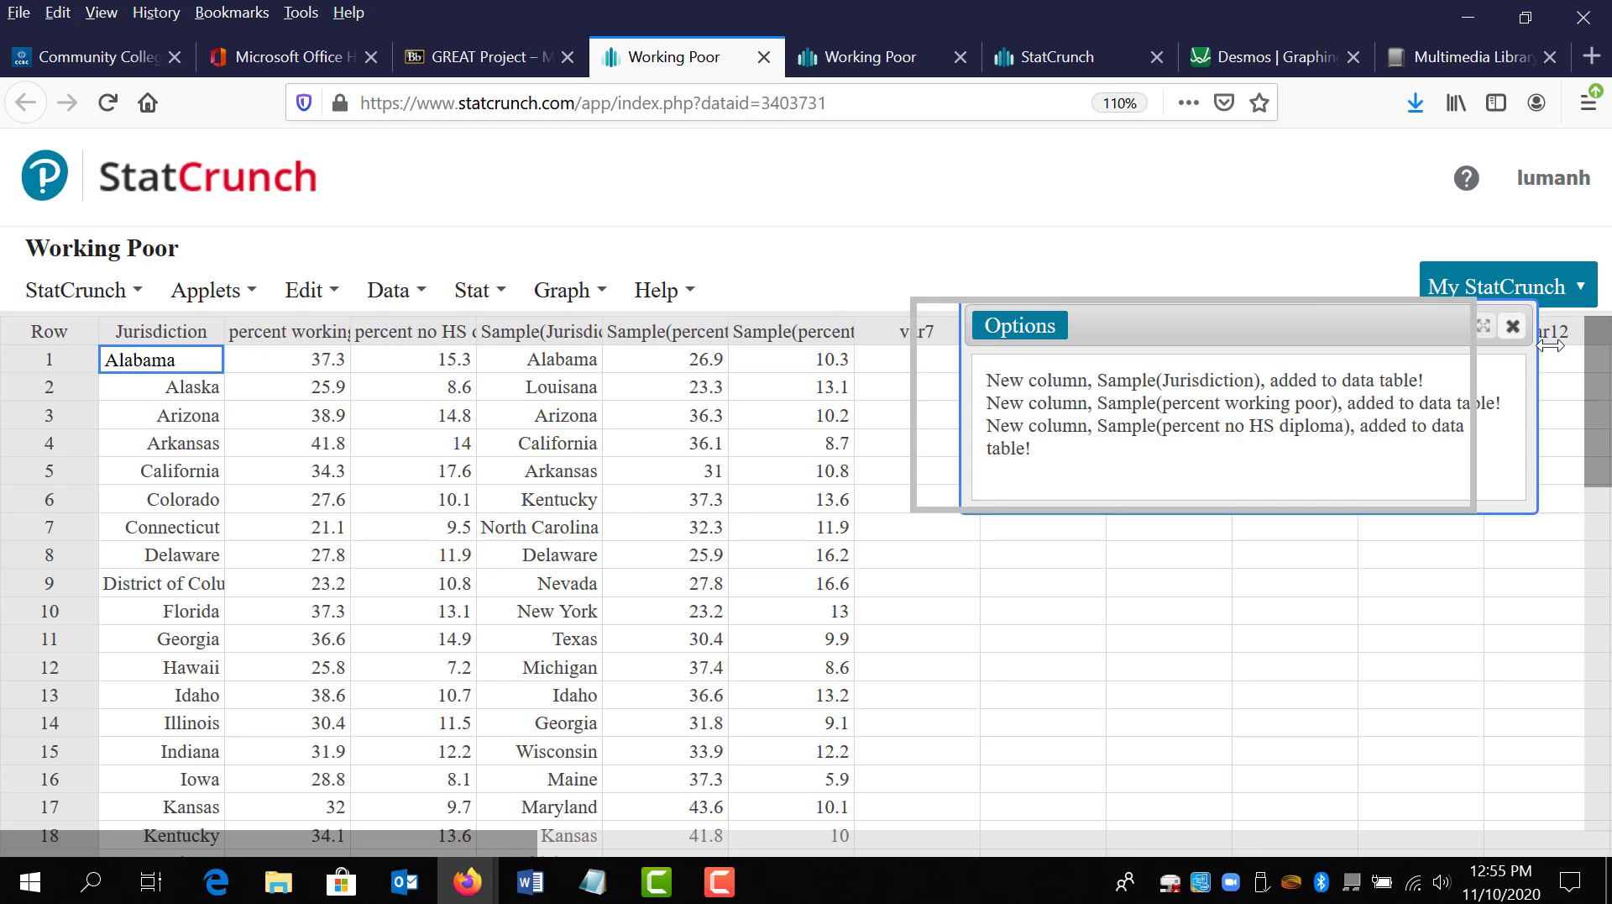
Select and copy the three sample columns from their headers through the last sampled row.
left_click_drag(1604, 382, 1605, 485)
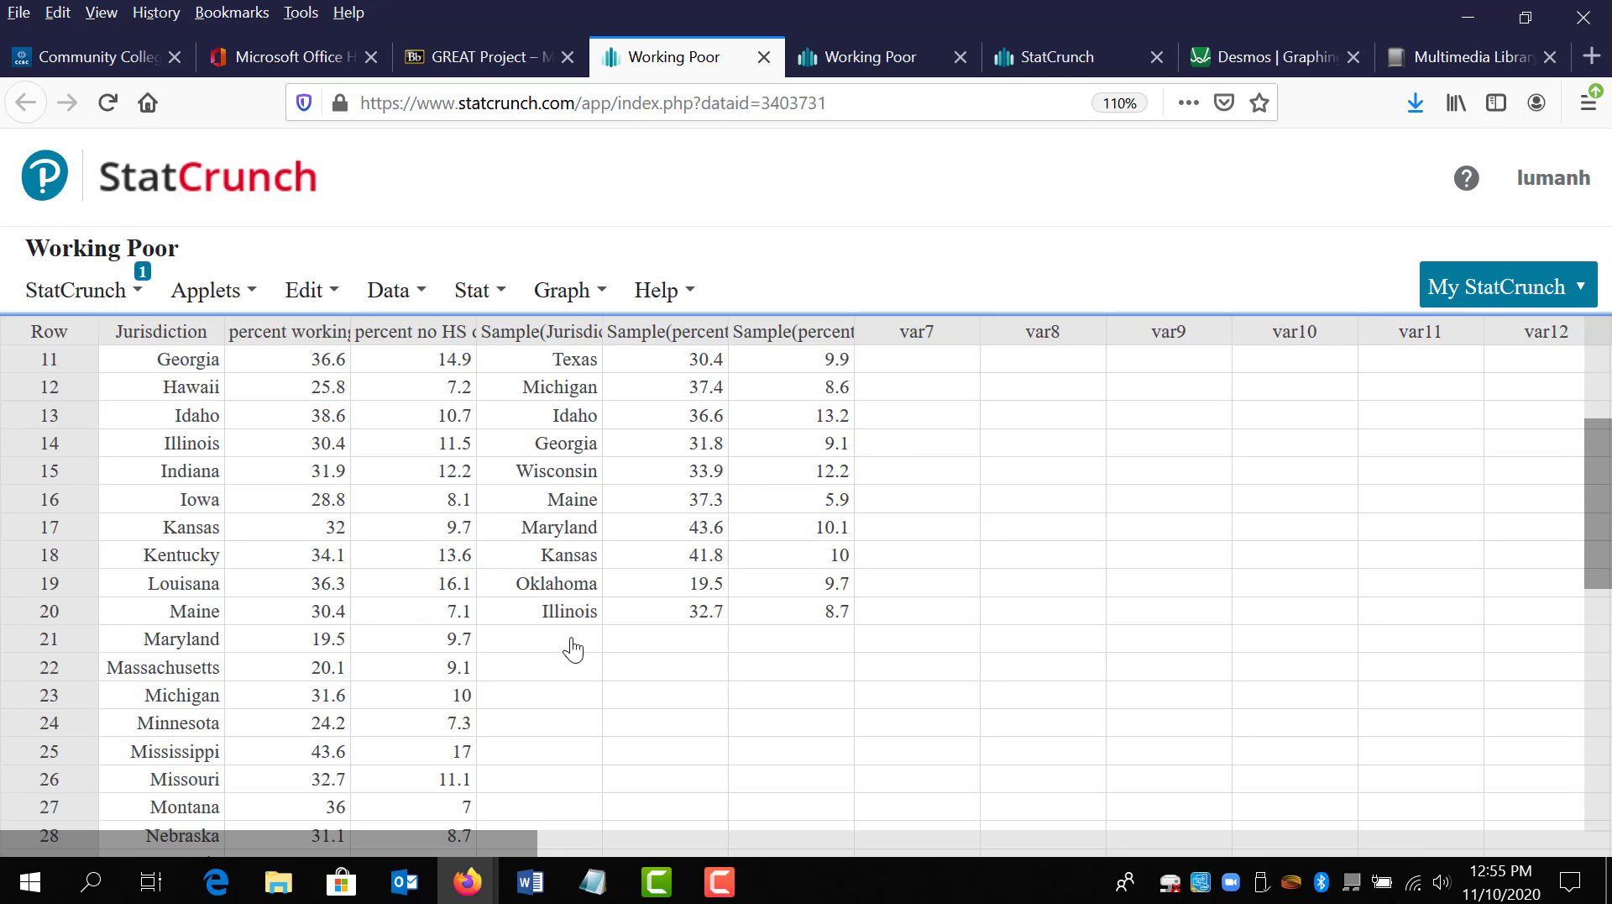
left_click_drag(1606, 534, 1606, 313)
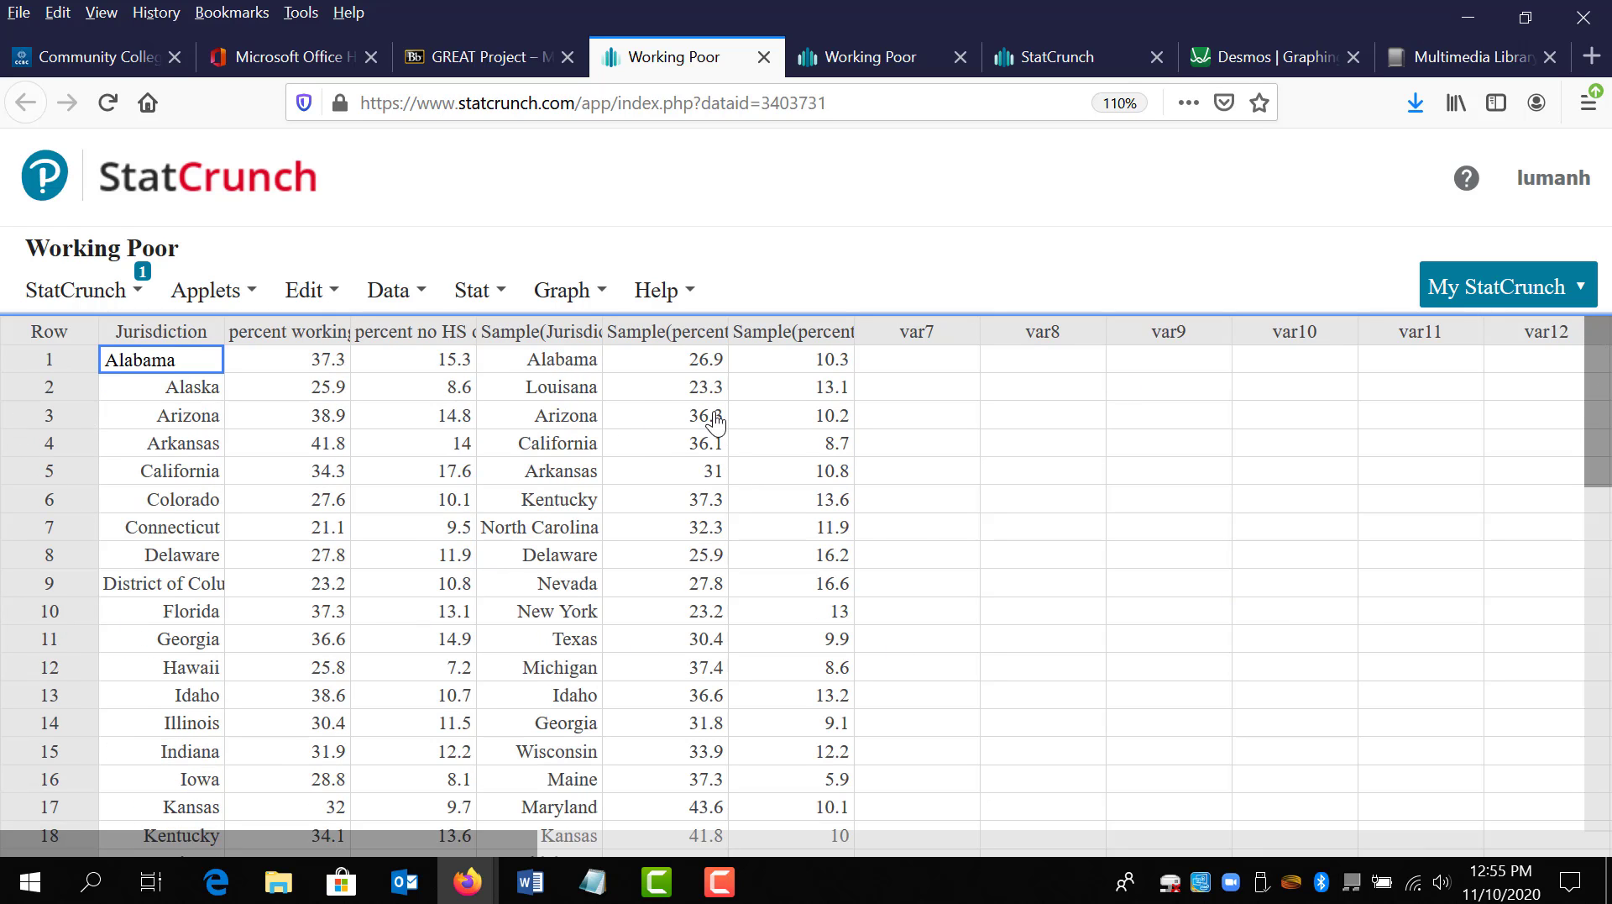
left_click(550, 344)
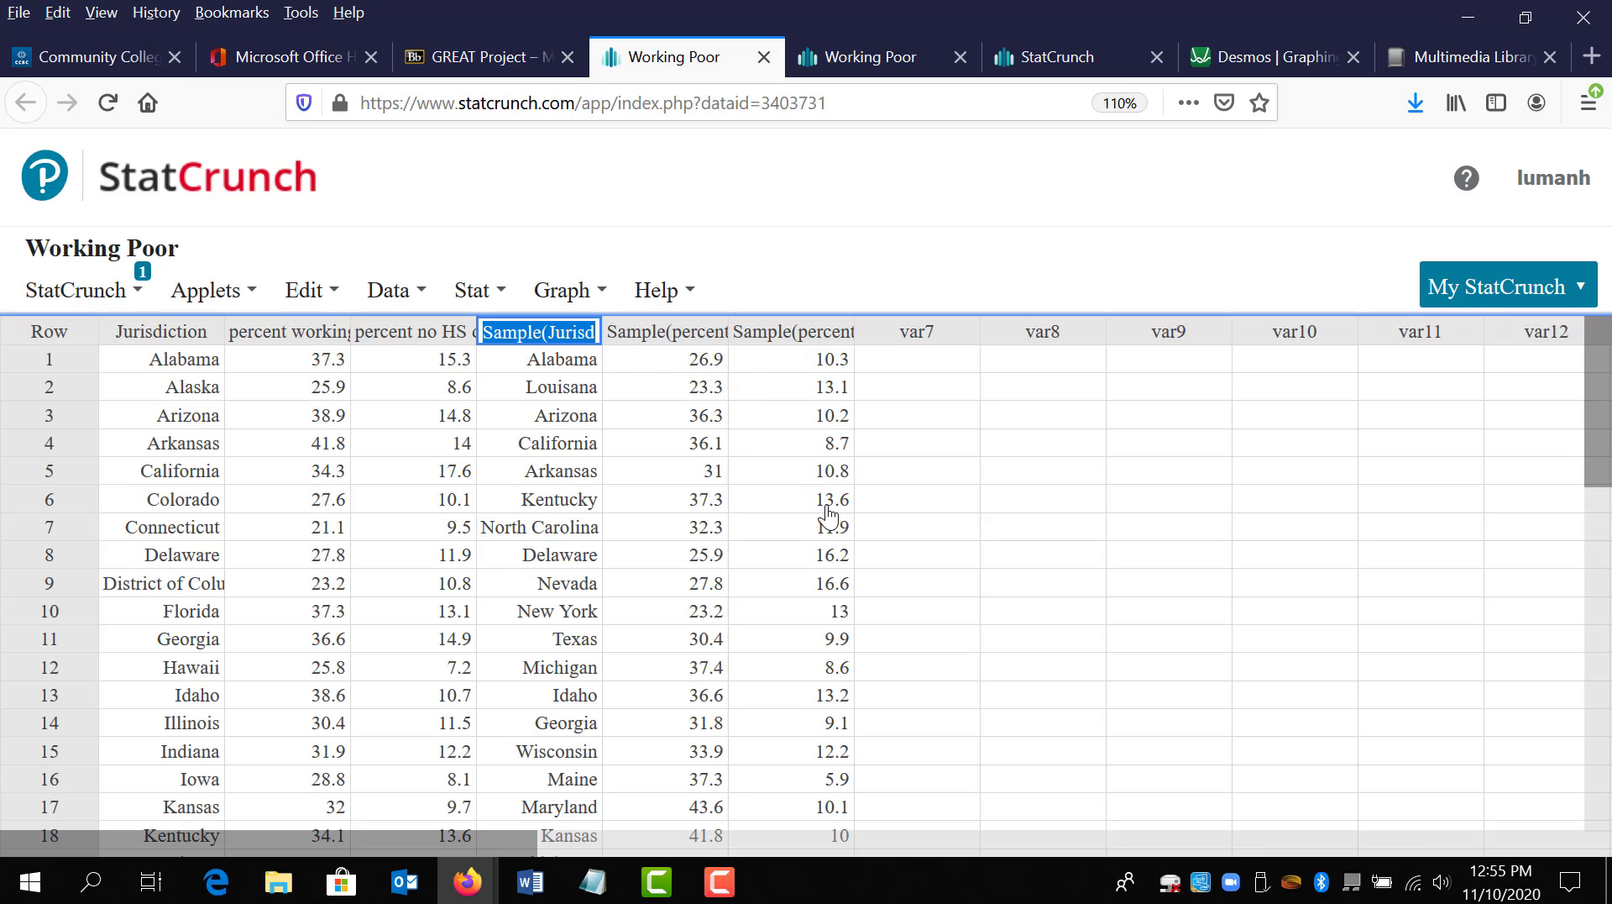
scroll(673, 571, "down", 3)
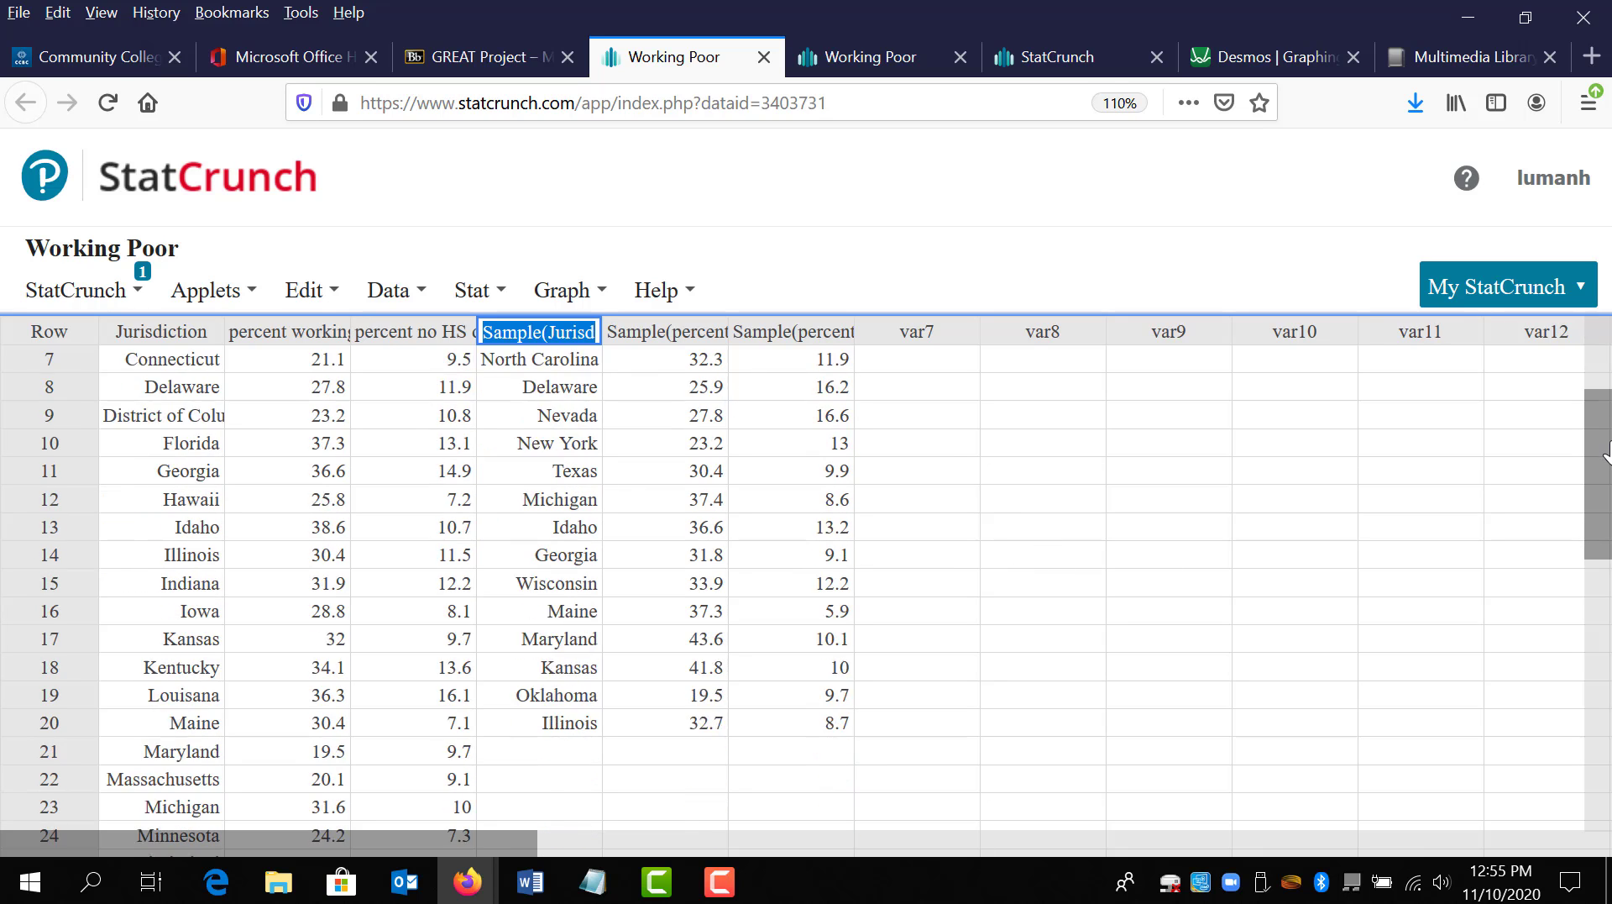
left_click(843, 638, "shift")
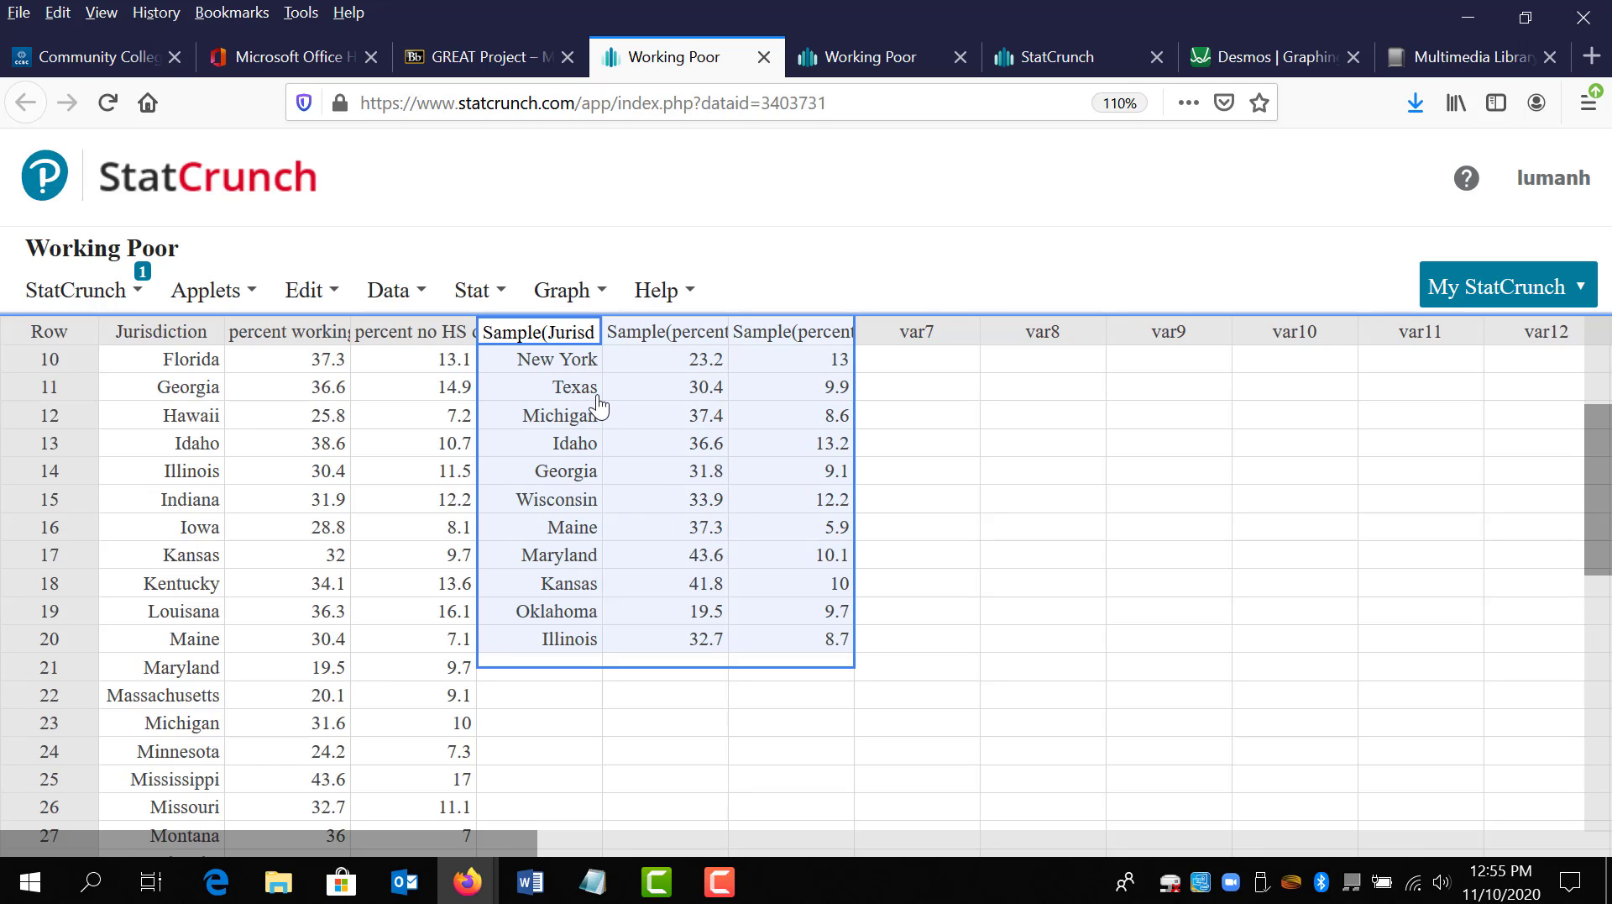
Start Excel 2016 with a blank workbook and paste the copied sample data at cell A1.
left_click(30, 880)
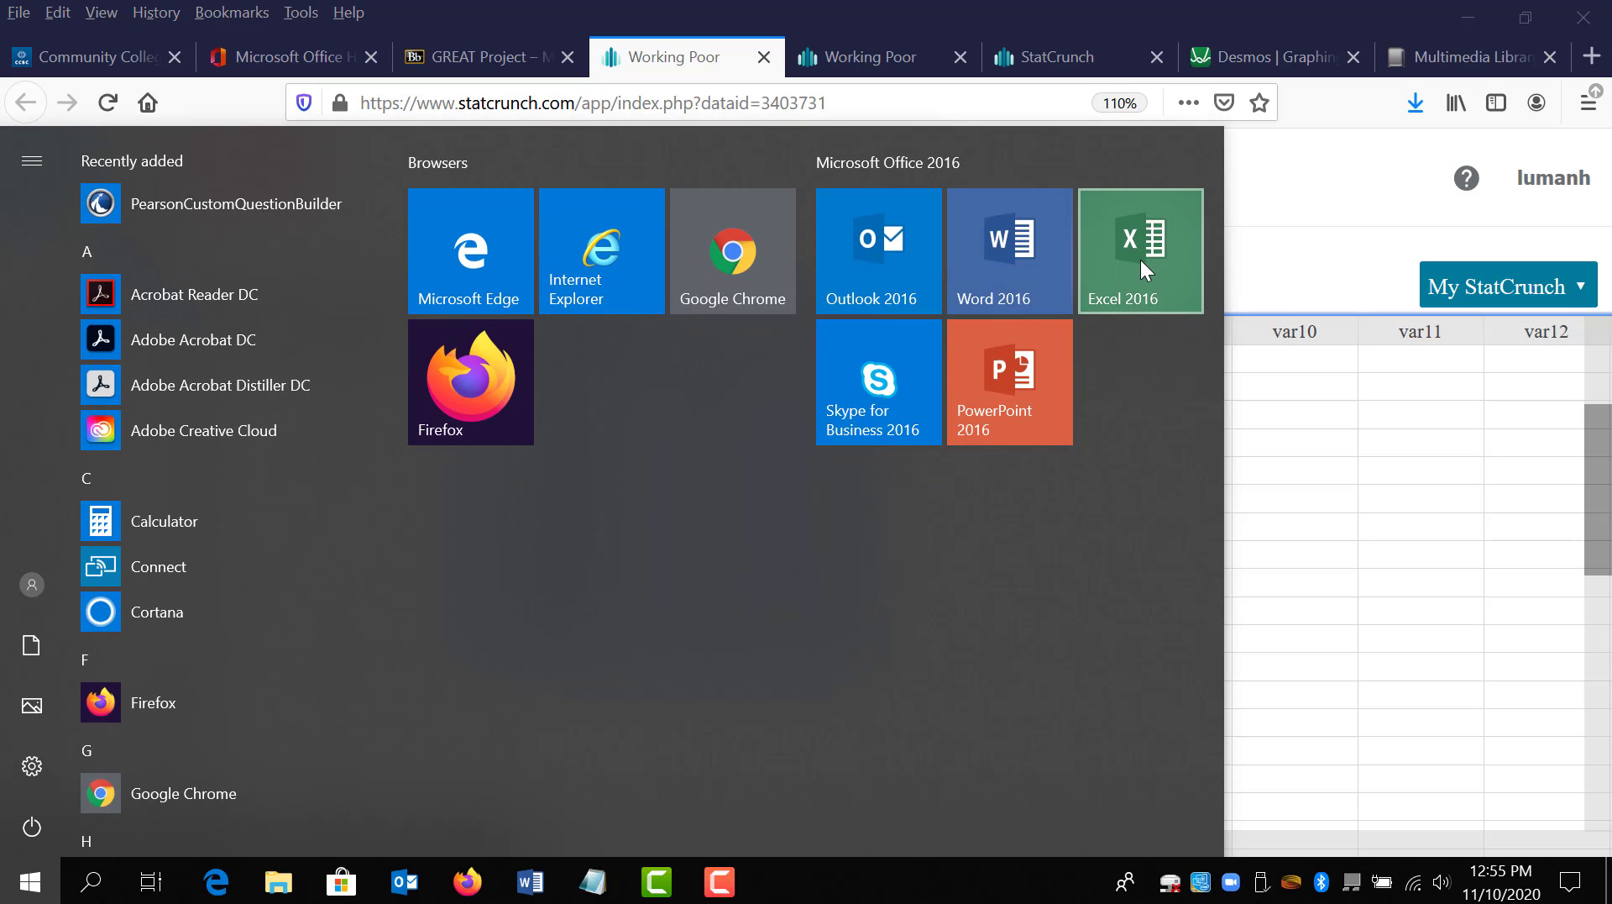
left_click(1527, 286)
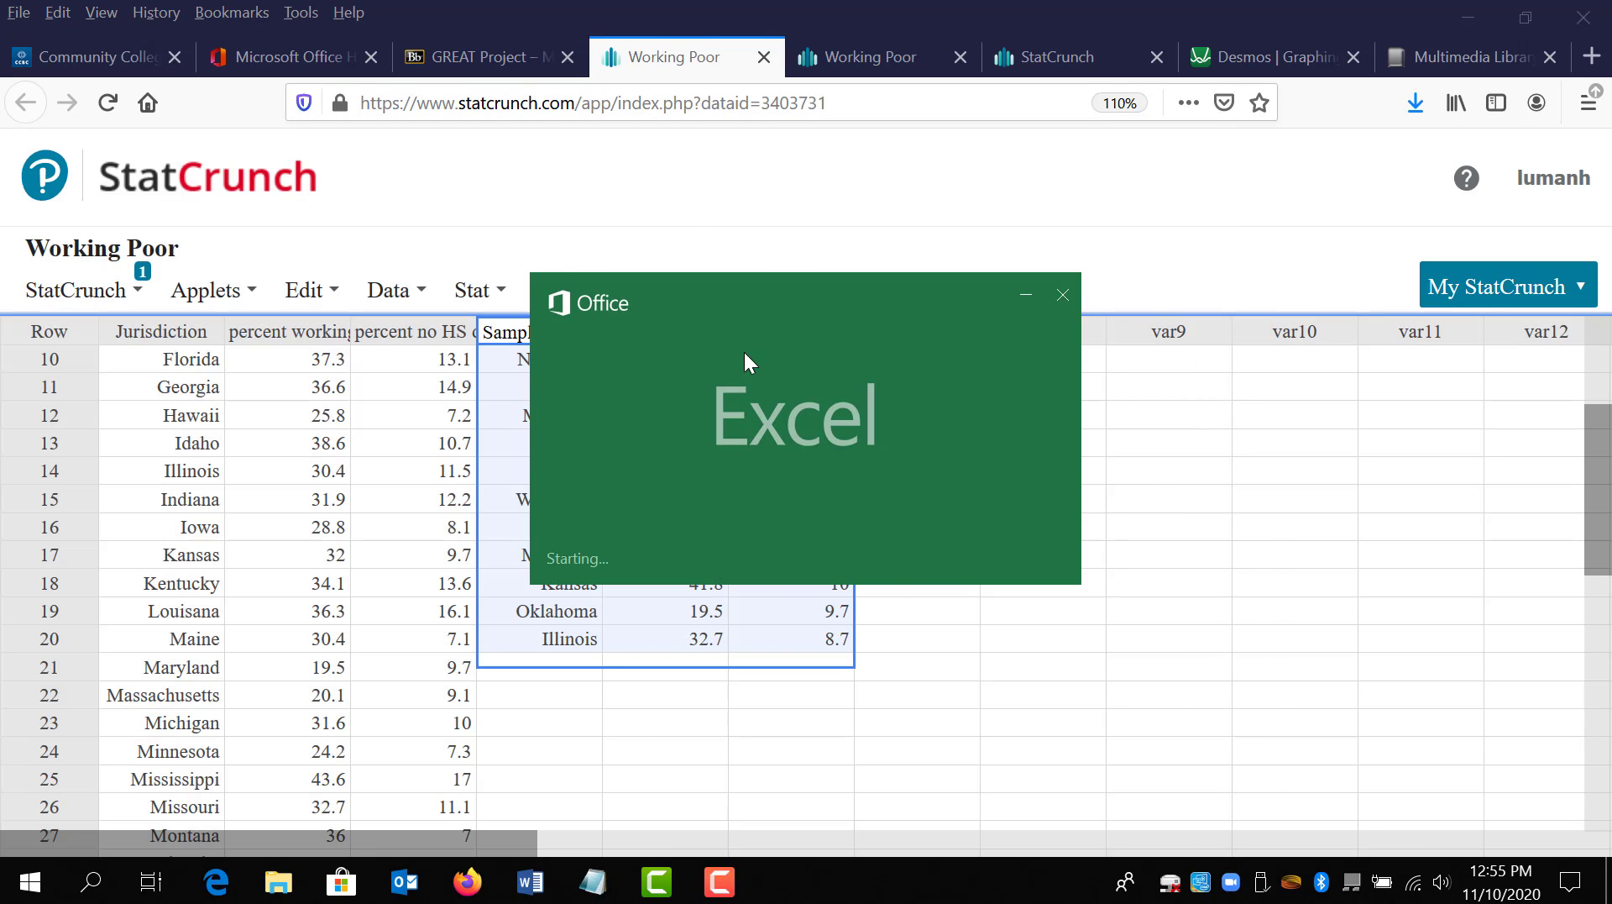
left_click(1187, 190)
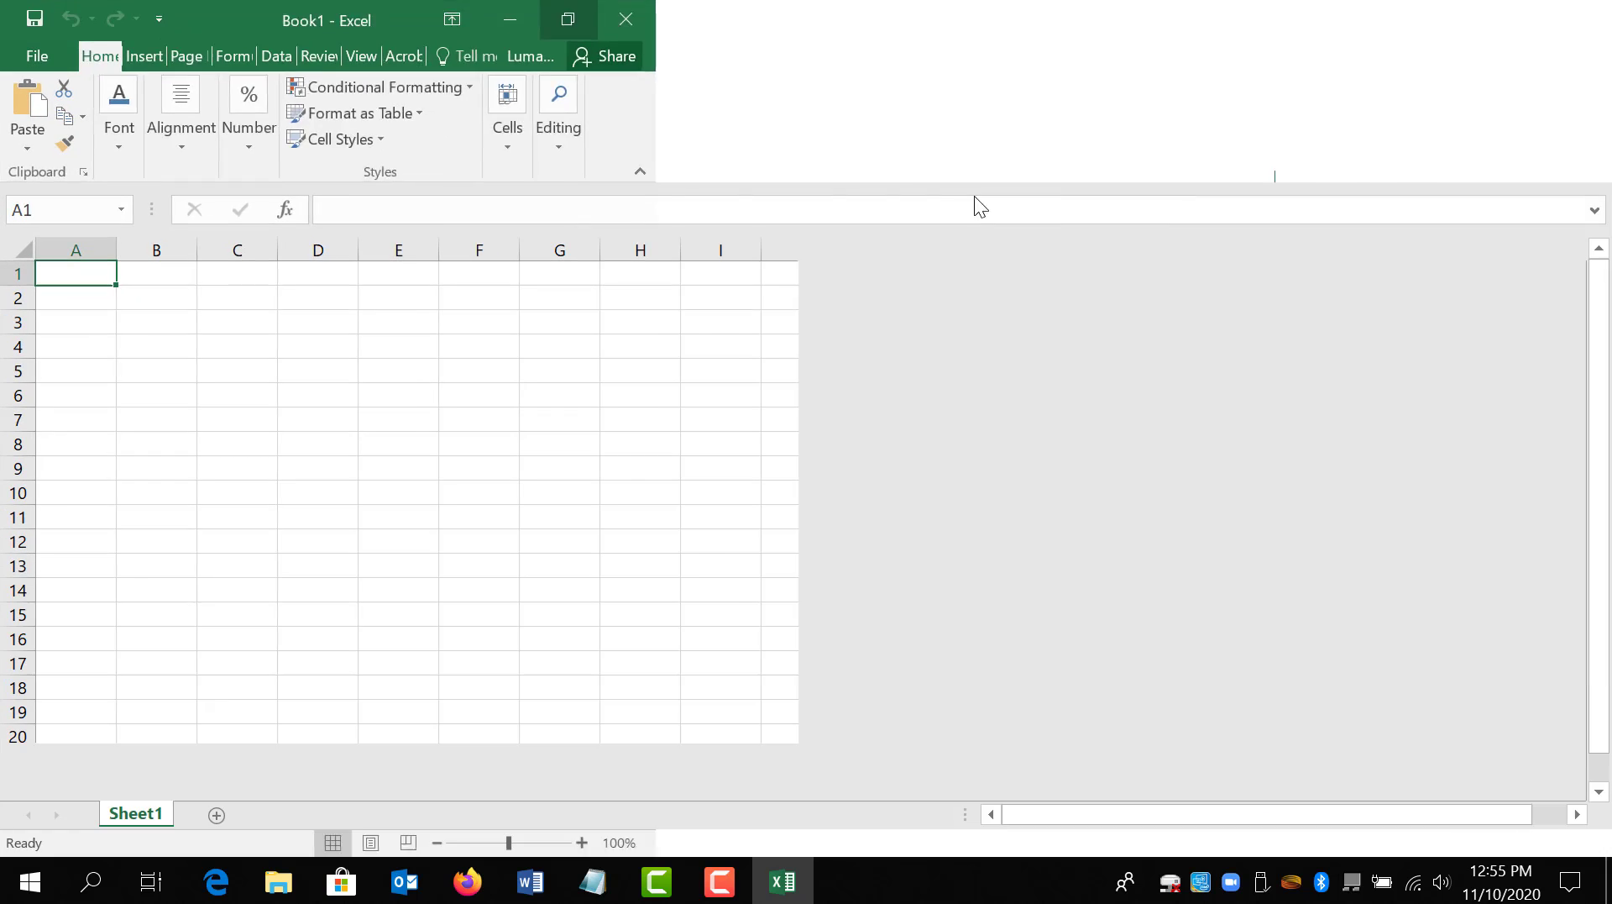
key("ctrl+v")
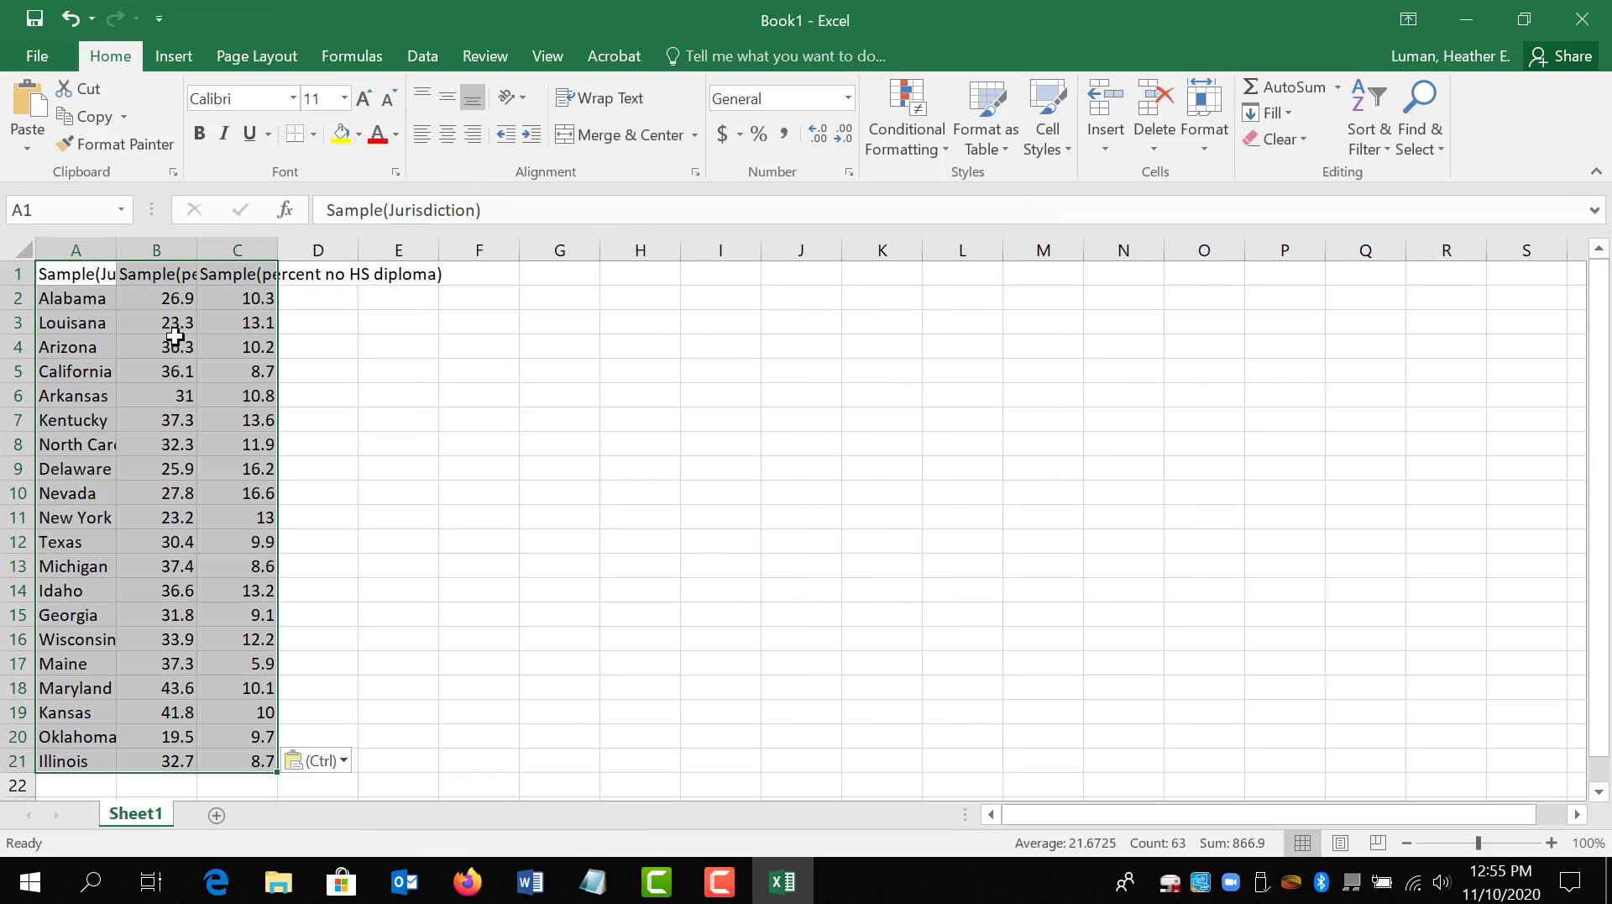
Autofit the widths of columns A, B and C to their contents.
left_click(397, 335)
double_click(117, 254)
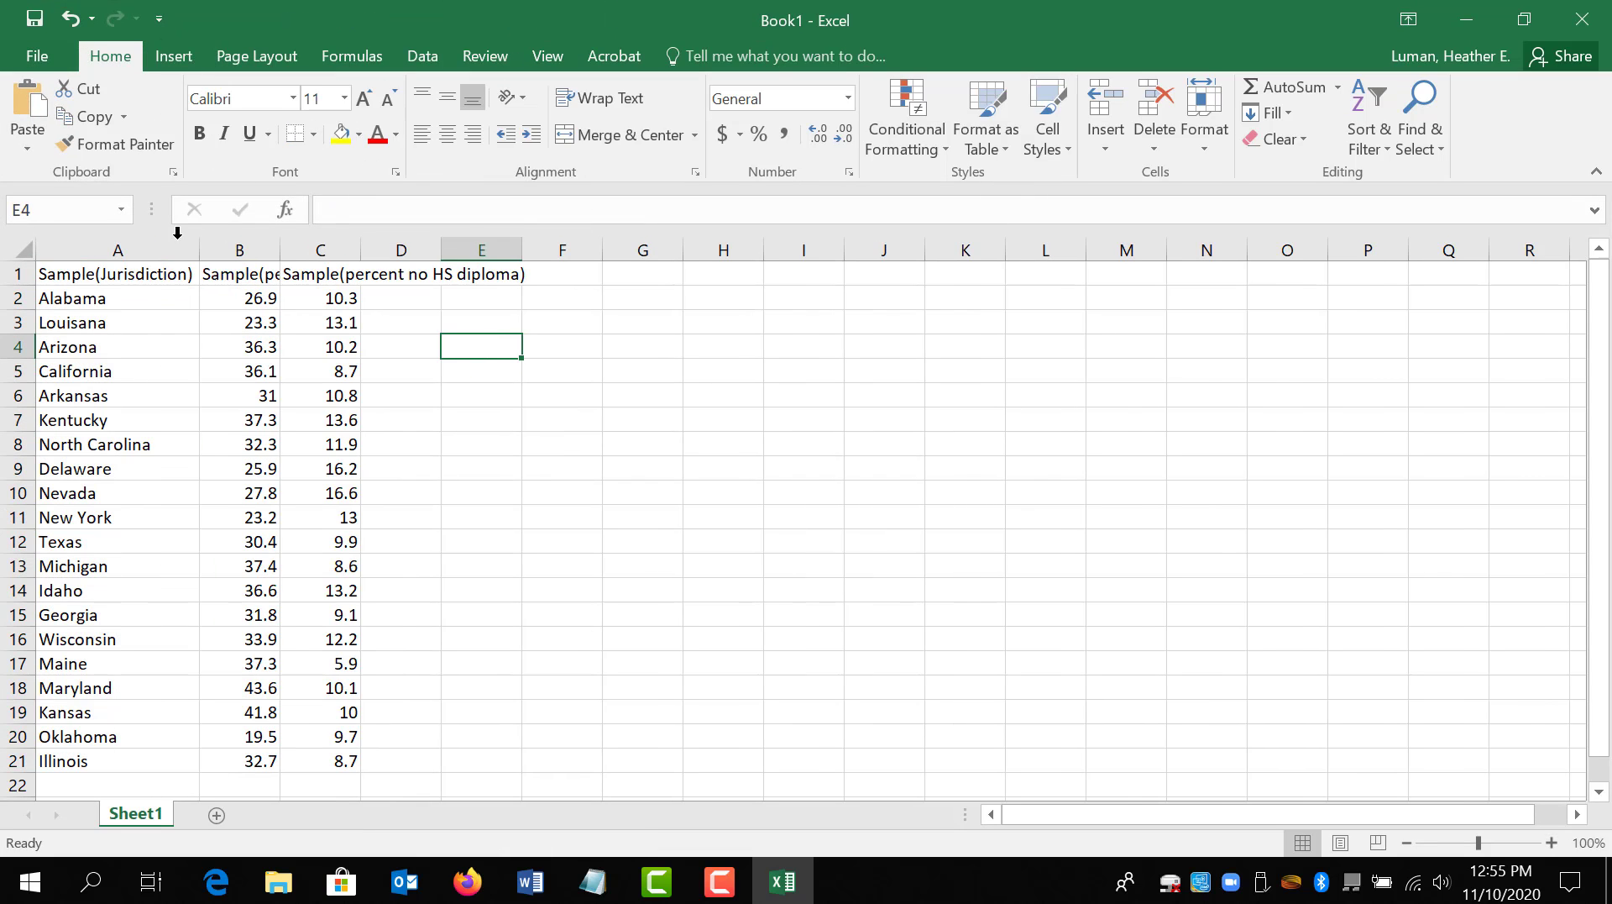
double_click(281, 245)
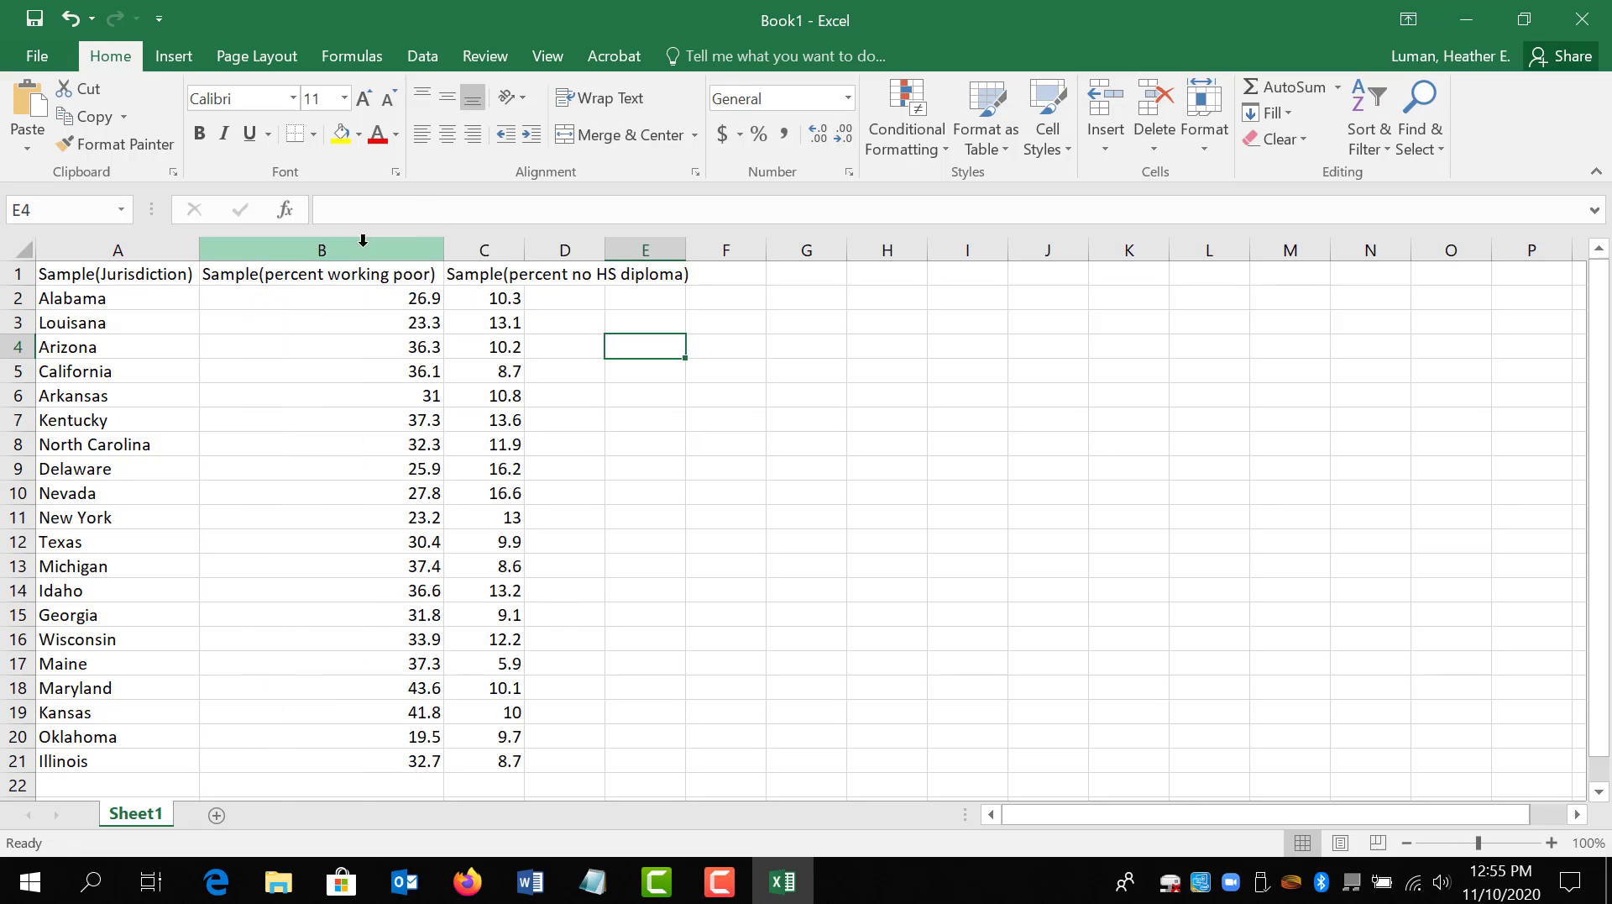
double_click(525, 246)
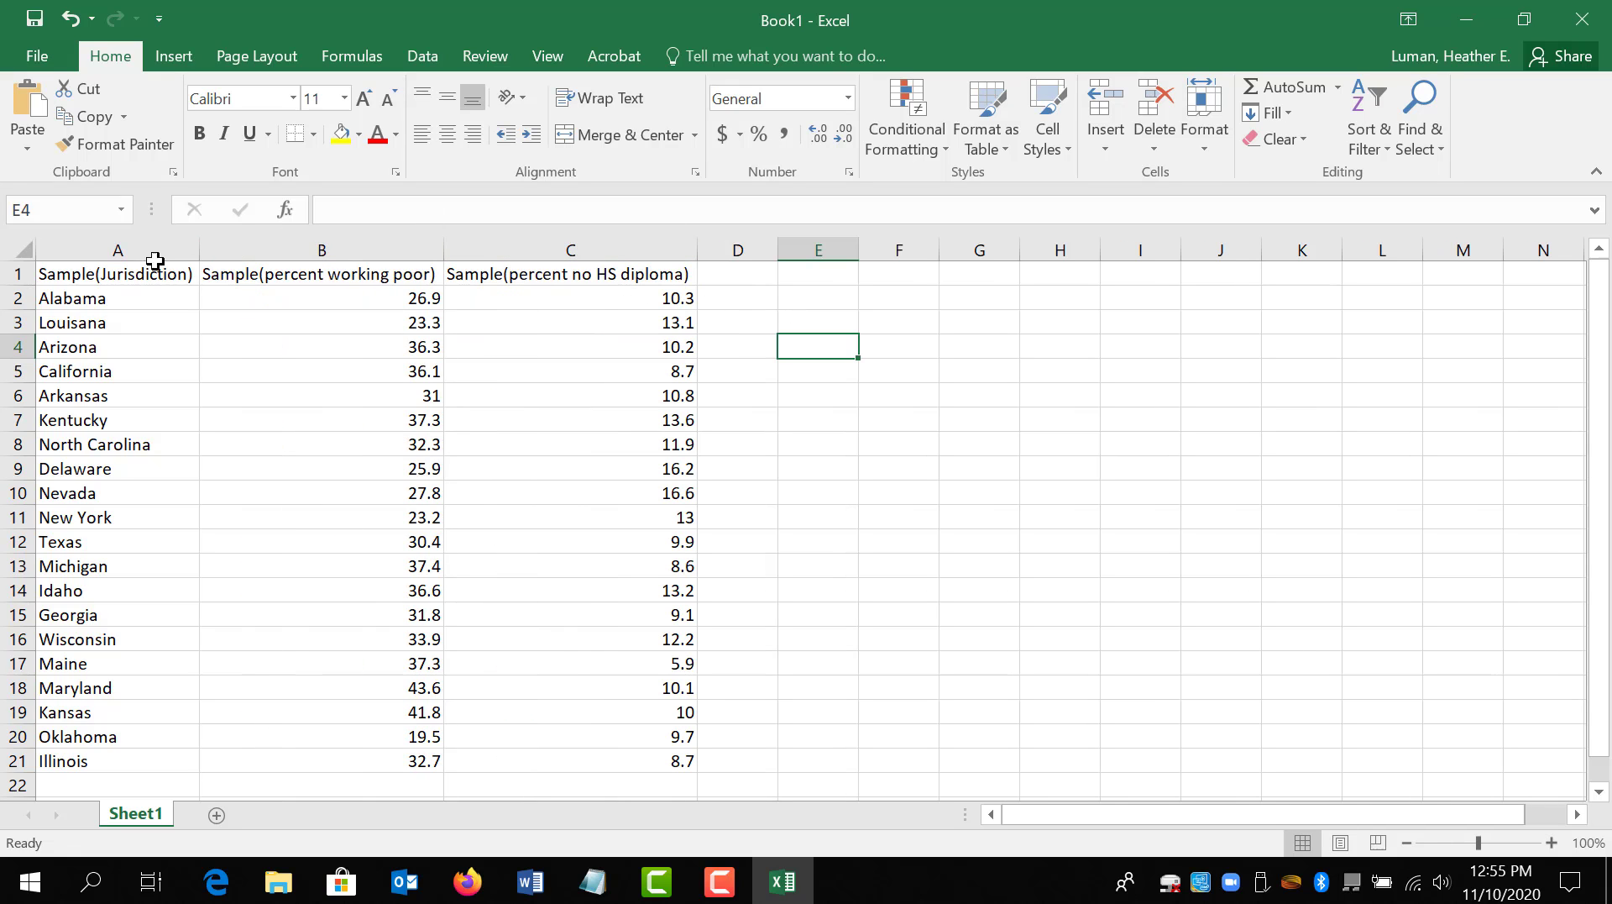
Turn on text wrapping for the header row through the cell alignment format settings.
left_click(28, 275)
right_click(28, 277)
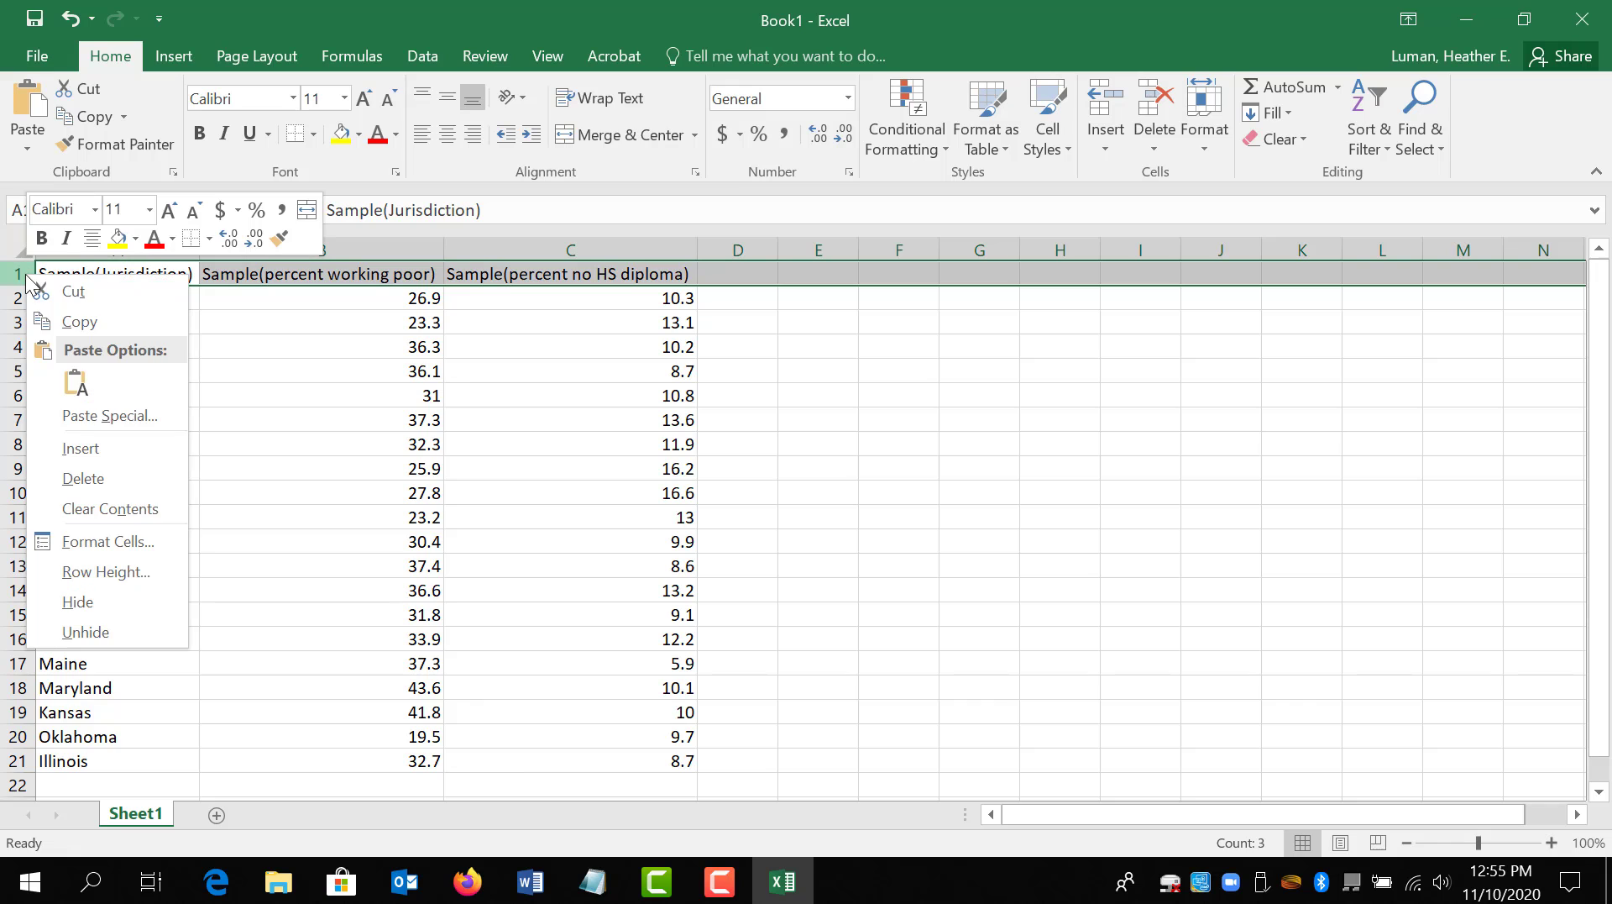
left_click(129, 541)
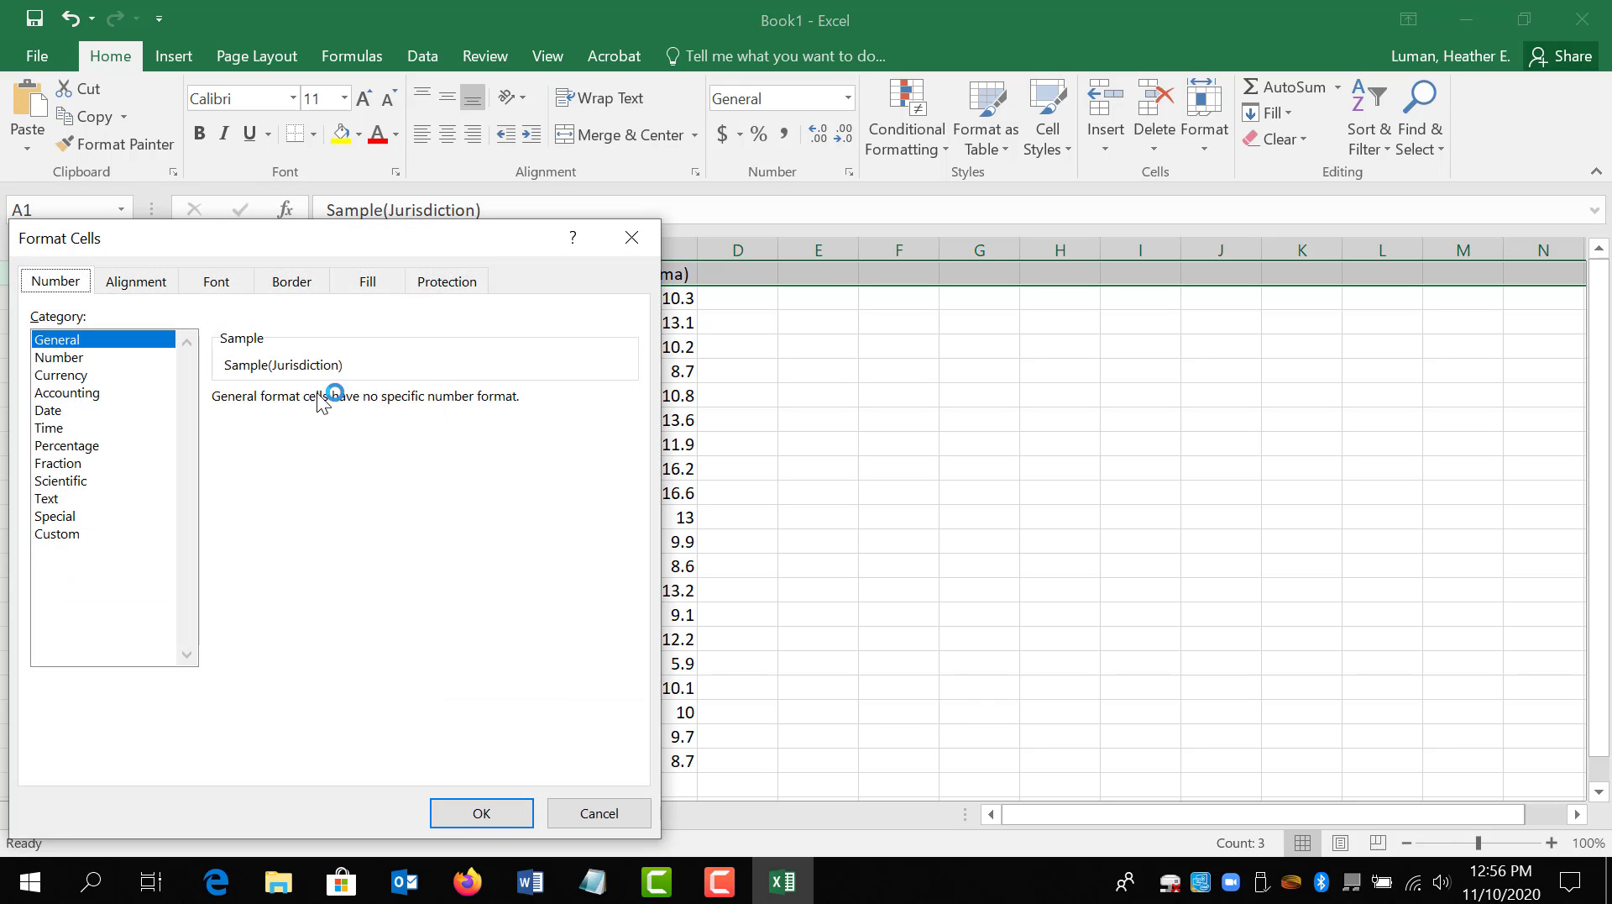
left_click(137, 282)
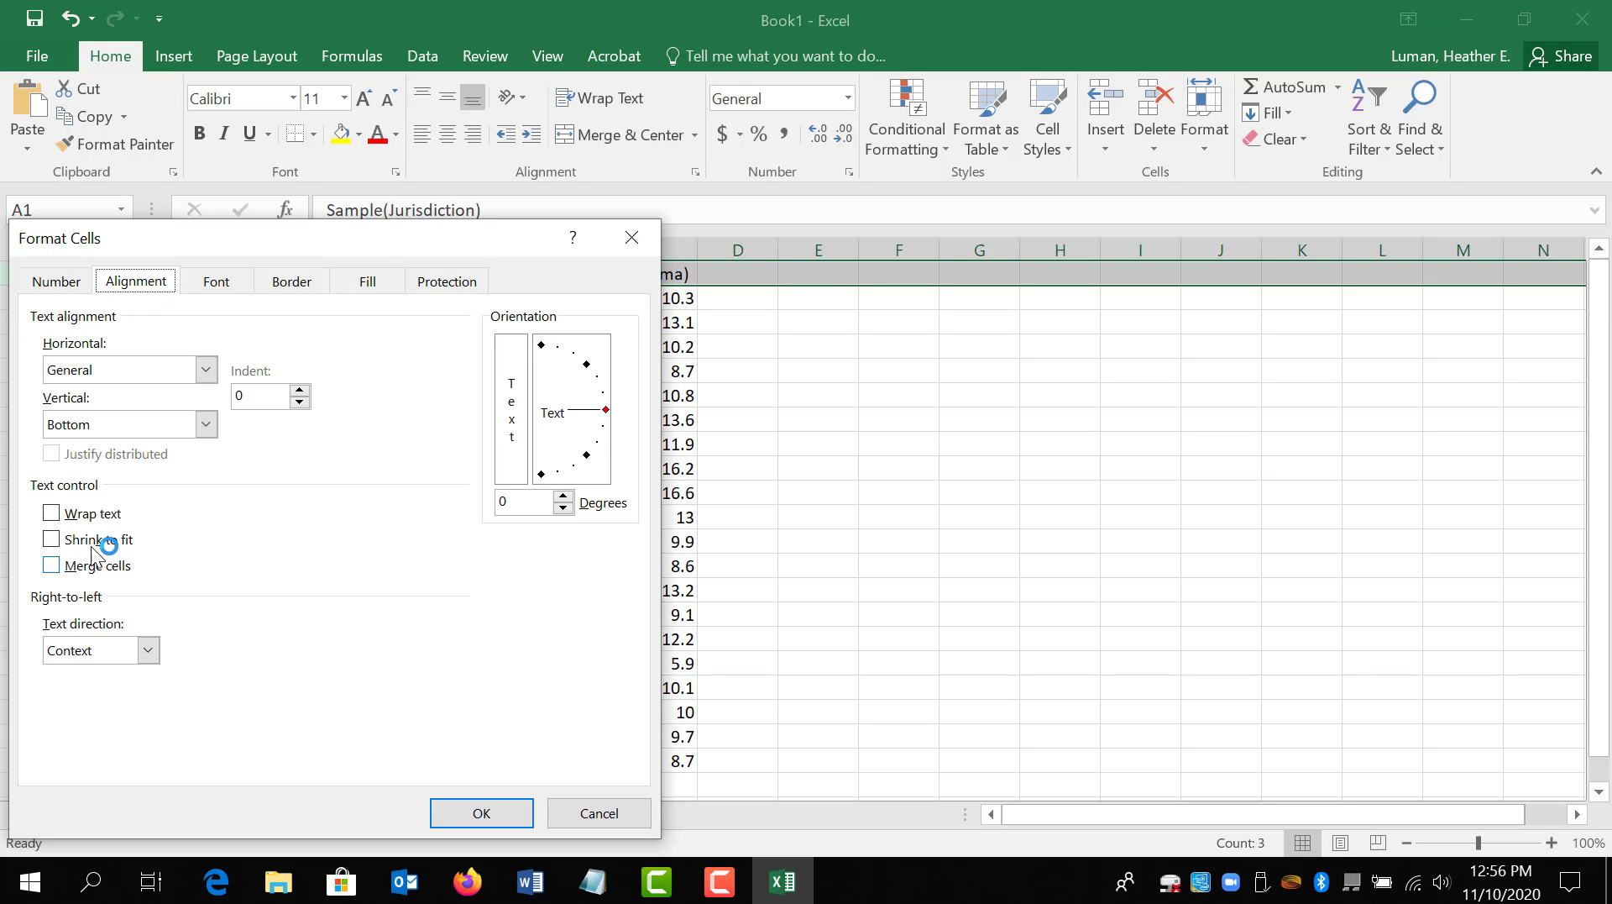
left_click(109, 514)
left_click(482, 810)
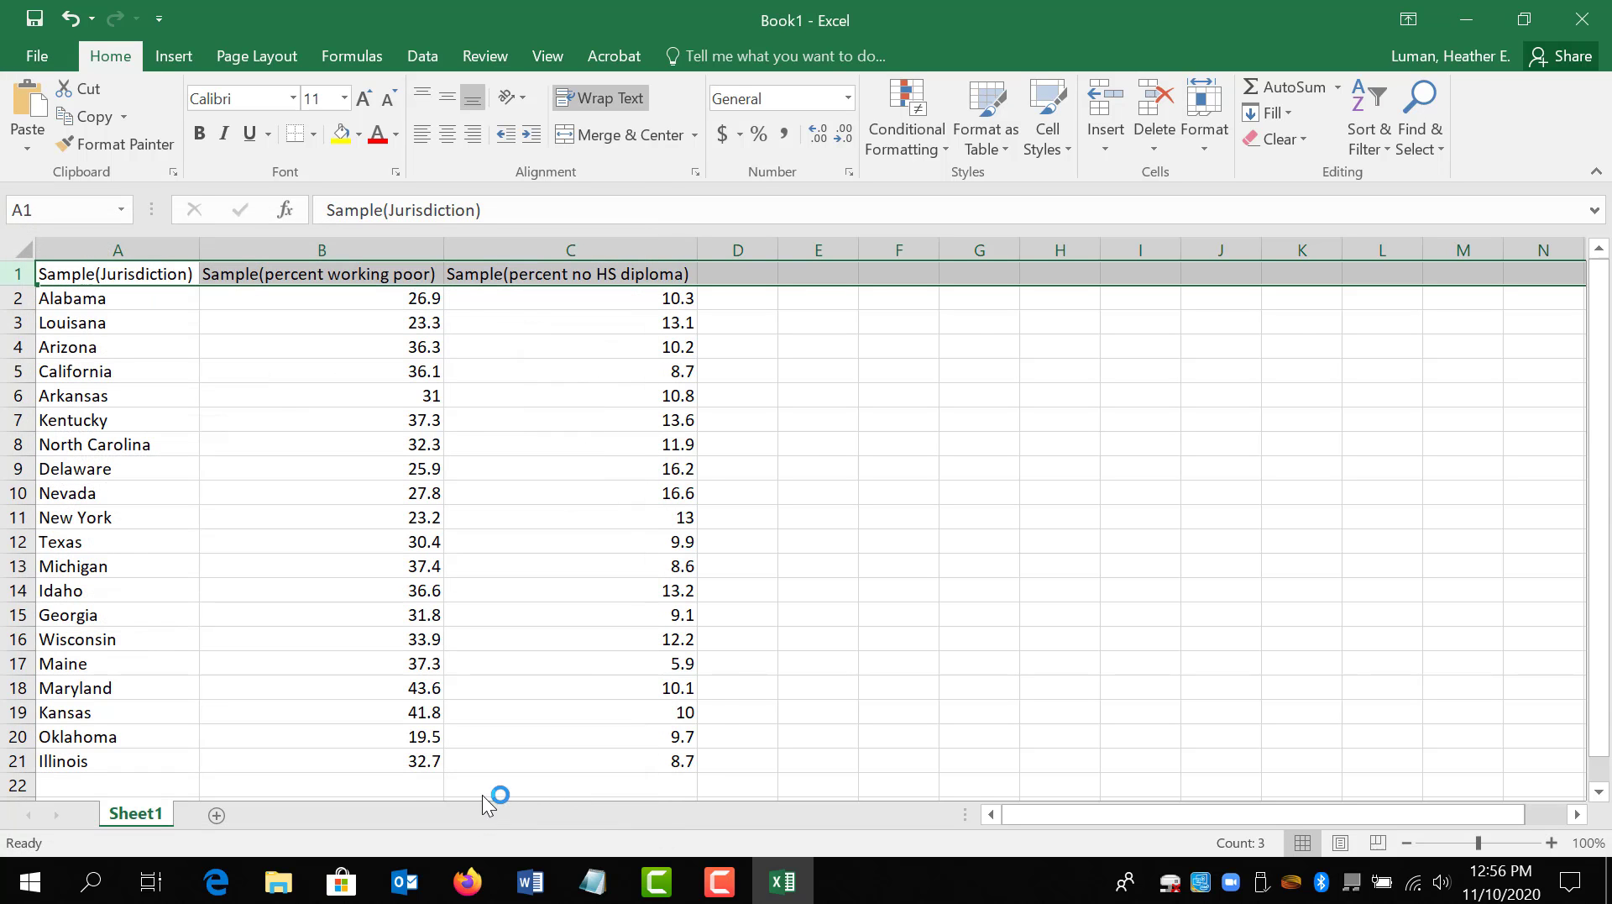
Narrow columns A, B and C and make row 1 tall enough for three lines of wrapped header text.
left_click_drag(199, 249, 168, 250)
left_click_drag(412, 250, 319, 237)
left_click_drag(571, 249, 433, 247)
left_click(636, 344)
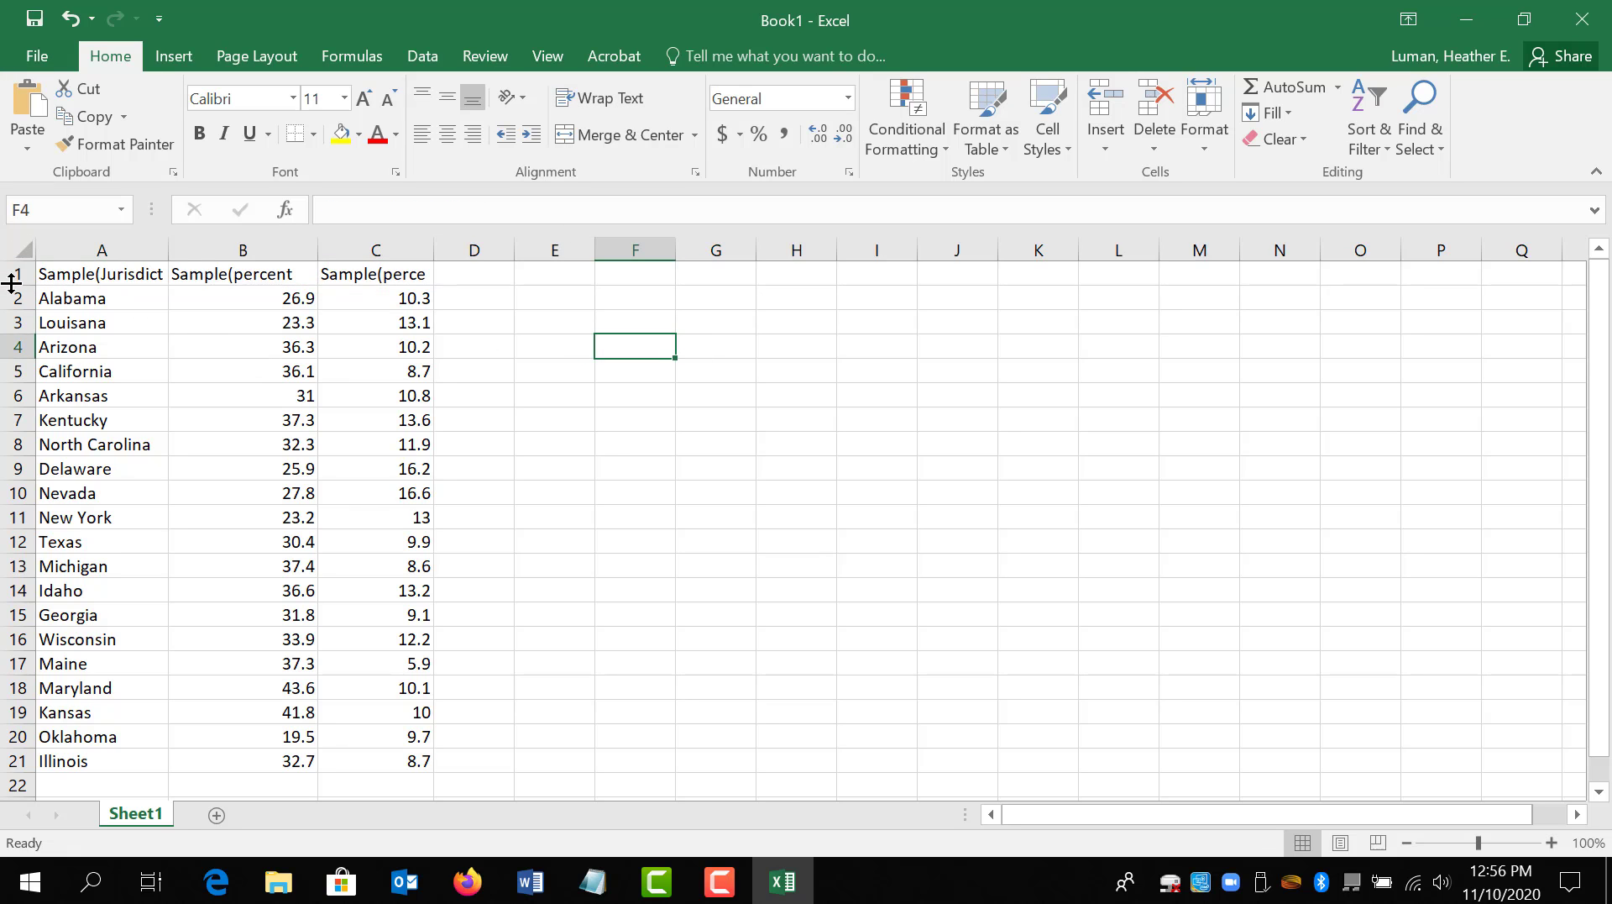
left_click_drag(12, 283, 31, 351)
Center the contents of the sample table A1:C21 both horizontally and vertically.
left_click_drag(106, 305, 395, 766)
scroll(407, 630, "down", 2)
left_click(406, 619, "shift")
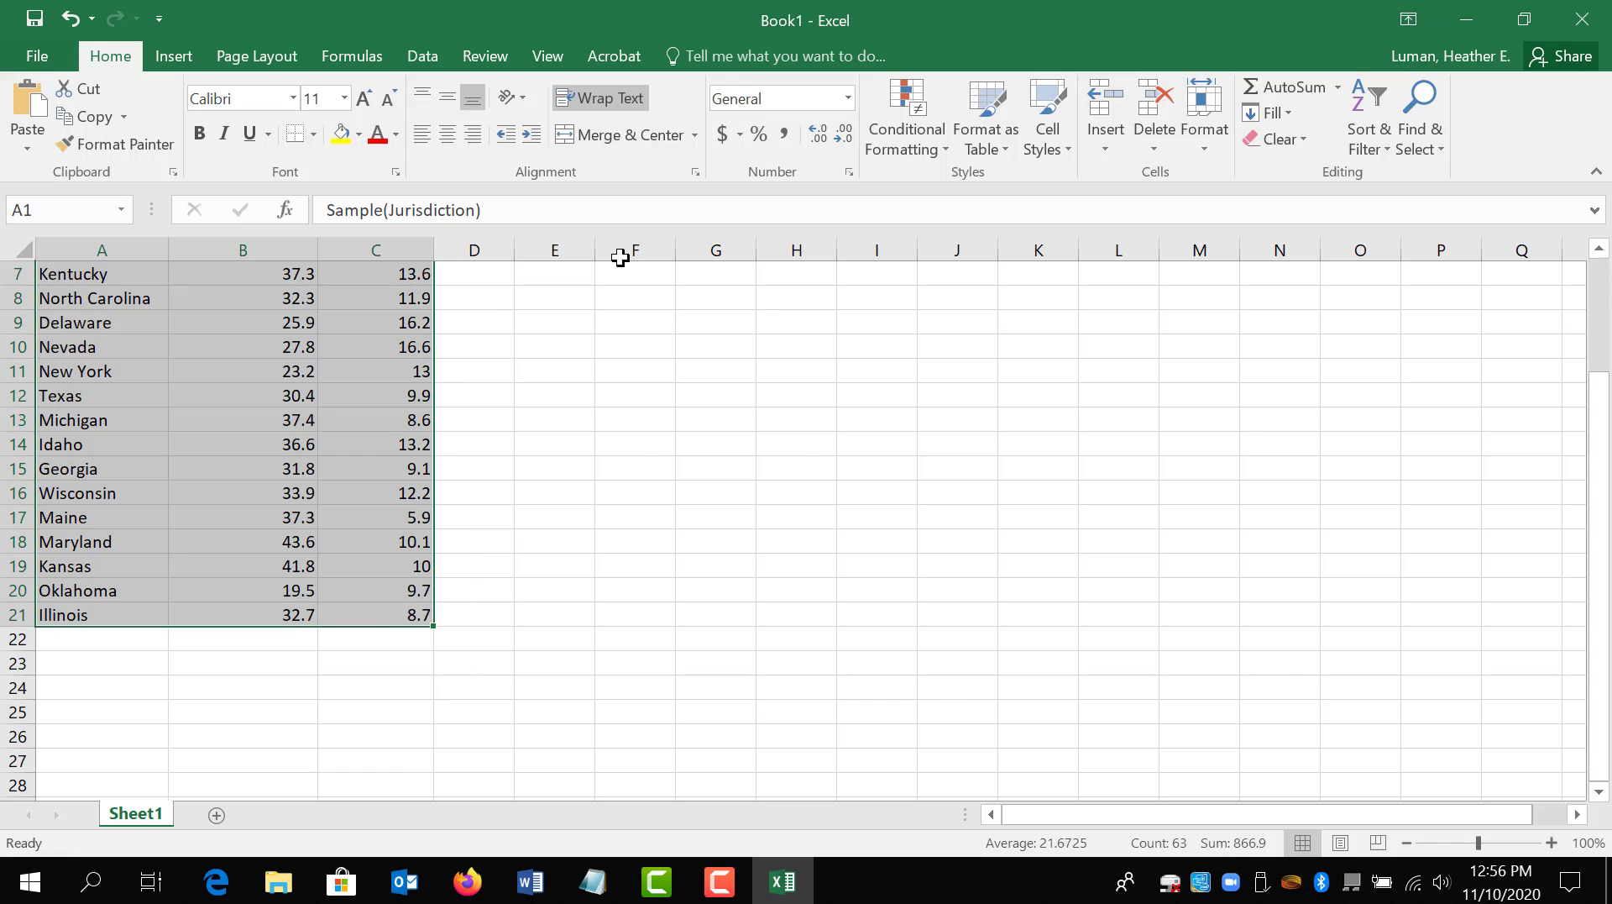
scroll(504, 403, "up", 2)
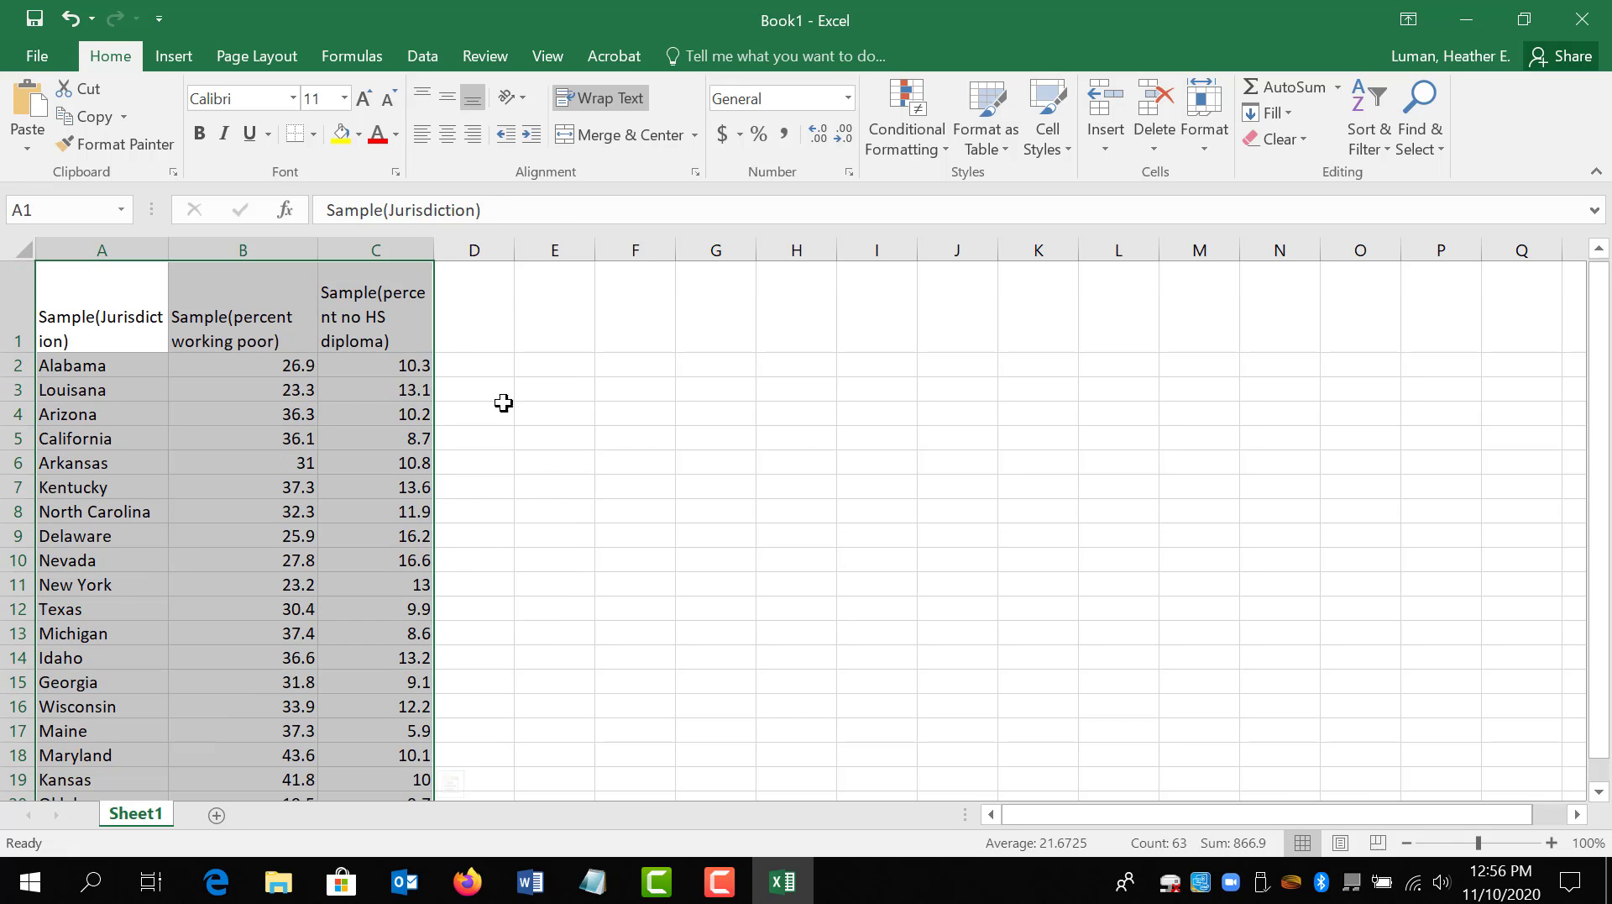
left_click(447, 134)
left_click(447, 97)
left_click(635, 438)
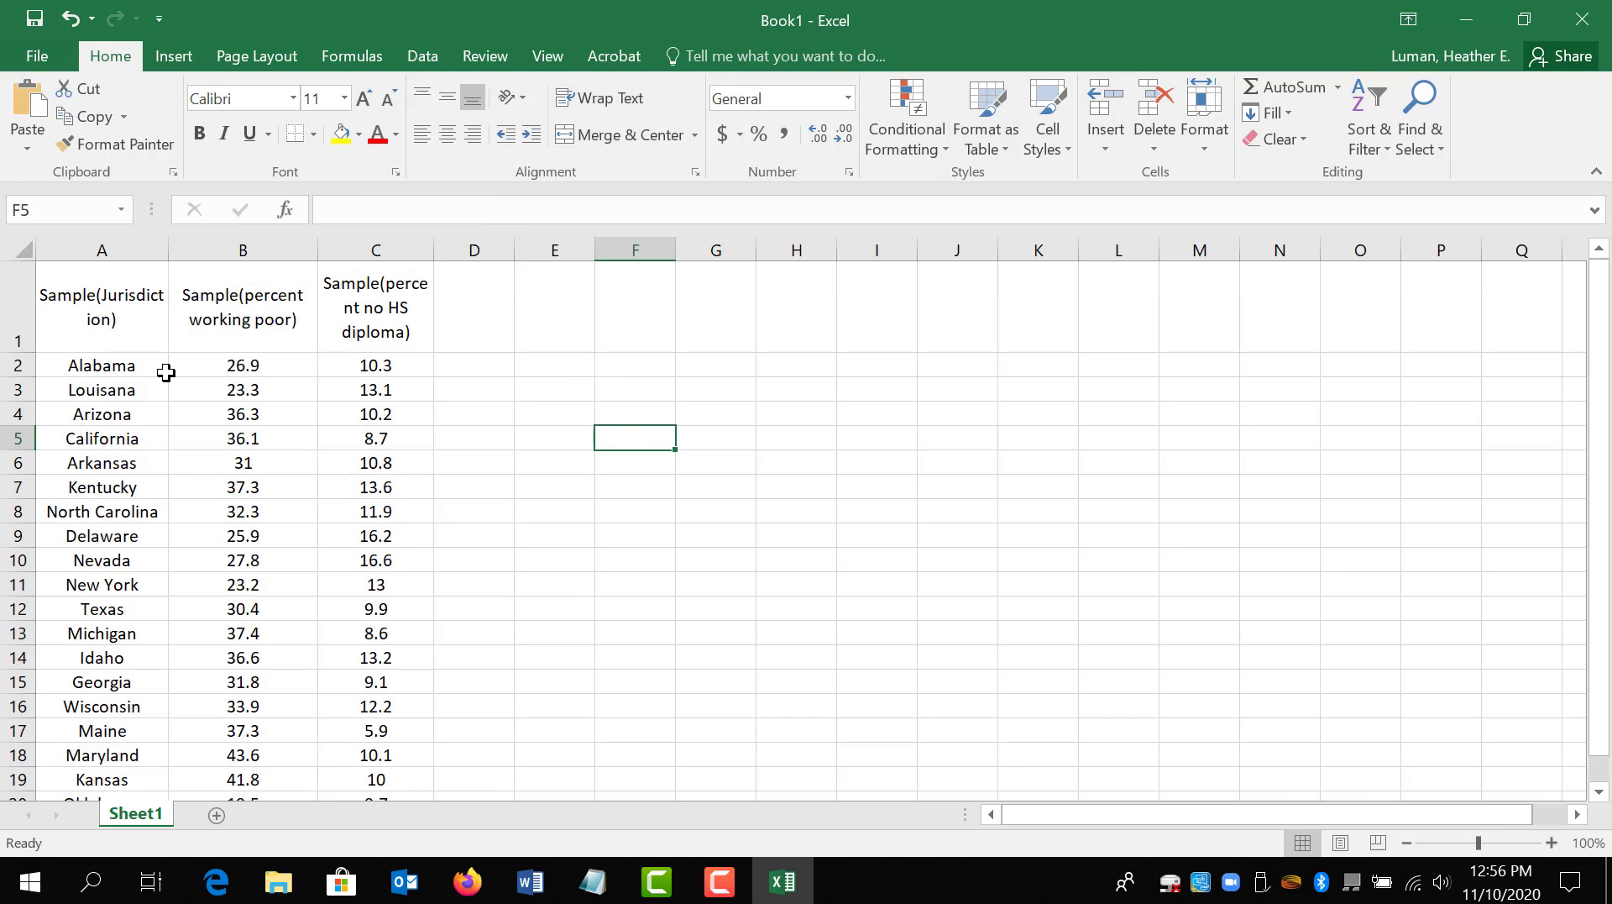
Widen column A slightly and open the Jurisdiction header in cell A1 for editing.
mouse_move(161, 258)
left_mouse_down()
mouse_move(190, 256)
mouse_move(144, 255)
mouse_move(173, 261)
left_mouse_up()
left_click(83, 338)
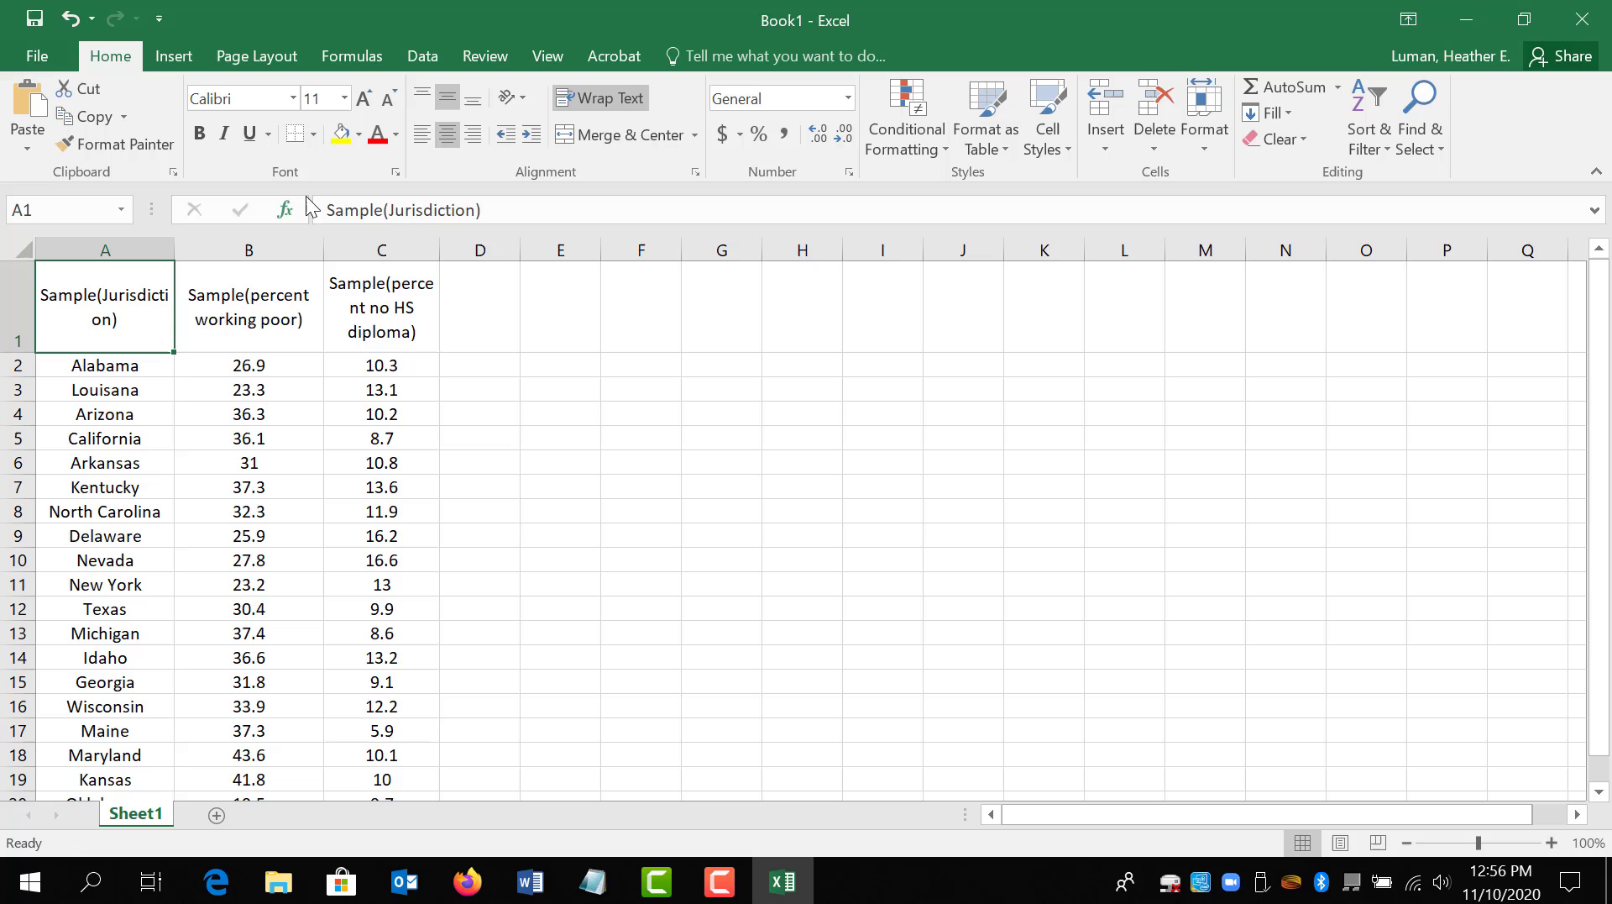
left_click(382, 212)
key("Return")
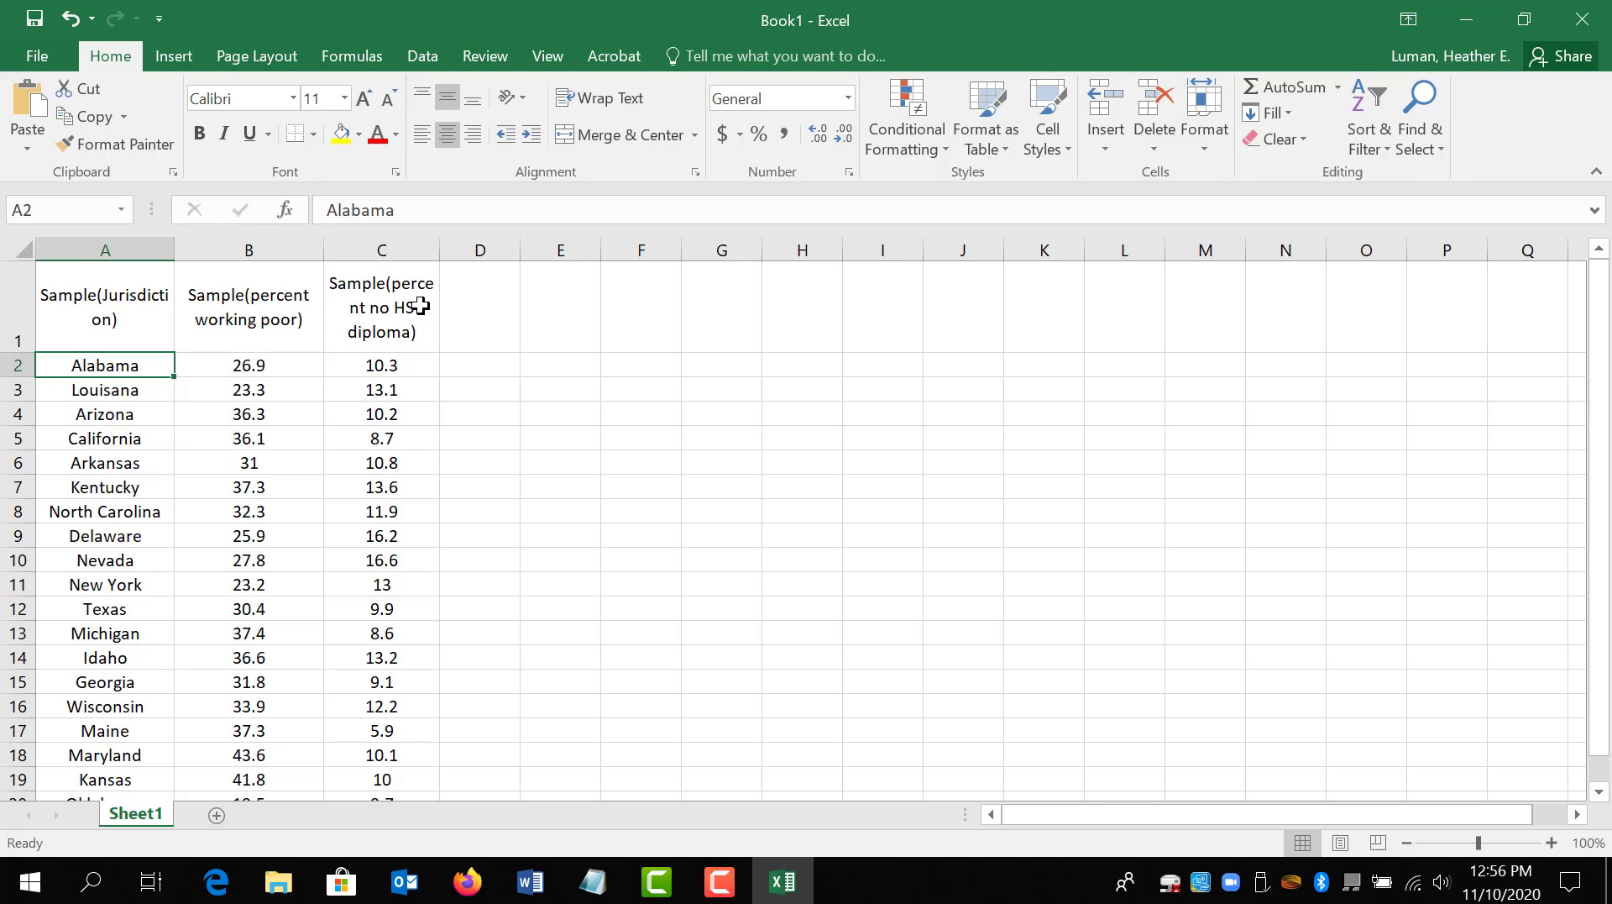
Copy the whole sample table A1:C21, including its header row.
left_click(115, 328)
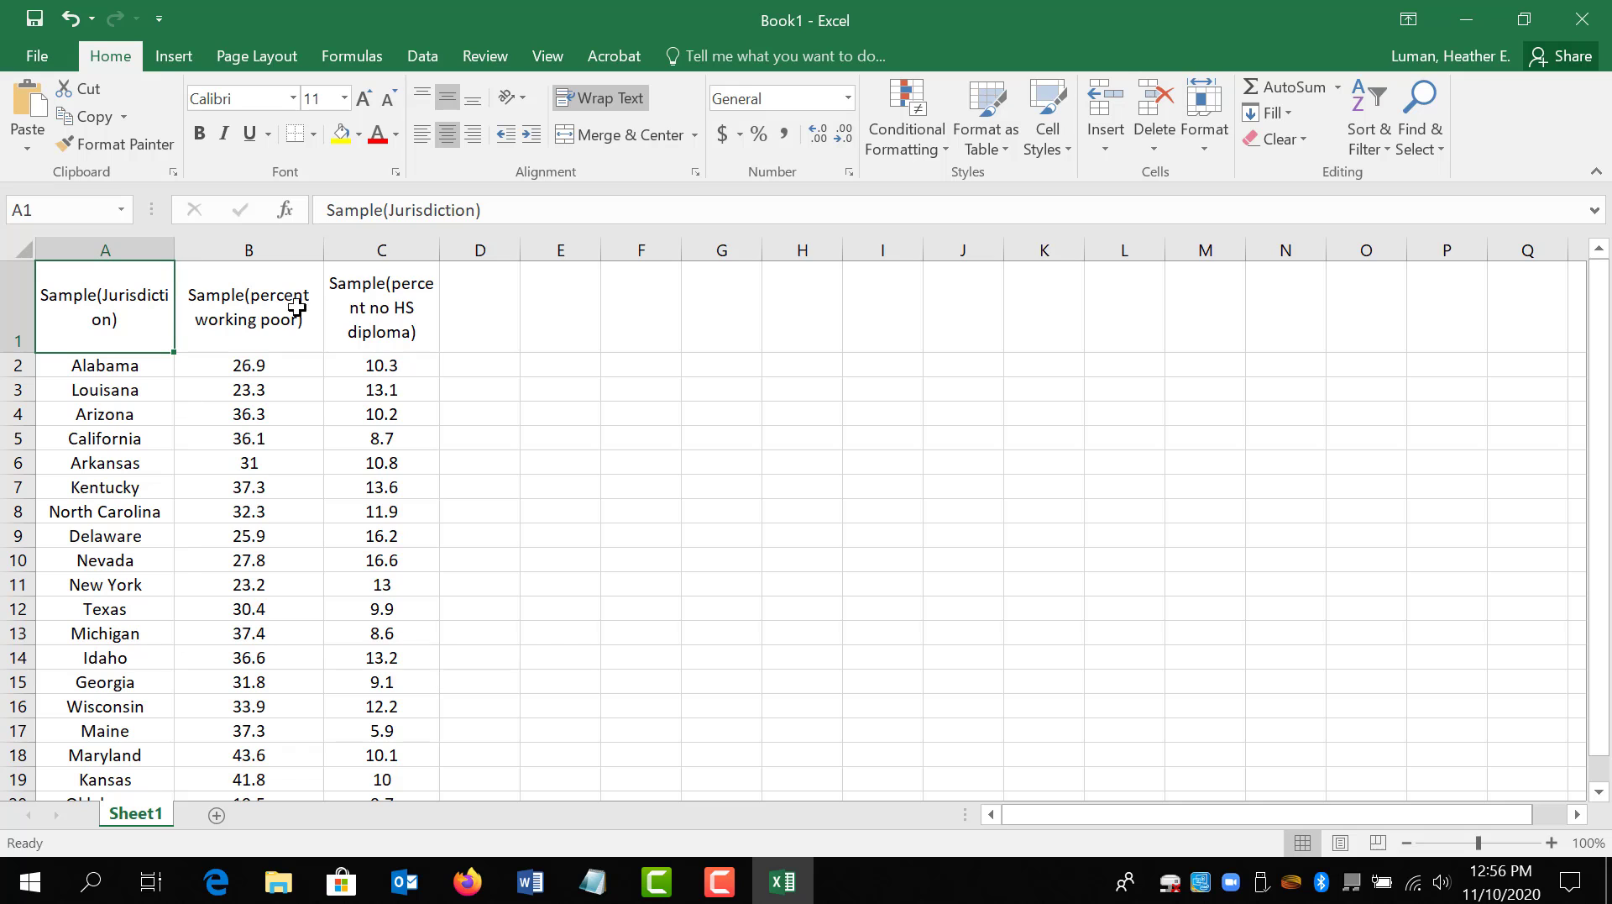
scroll(511, 571, "down", 2)
left_click(411, 634, "shift")
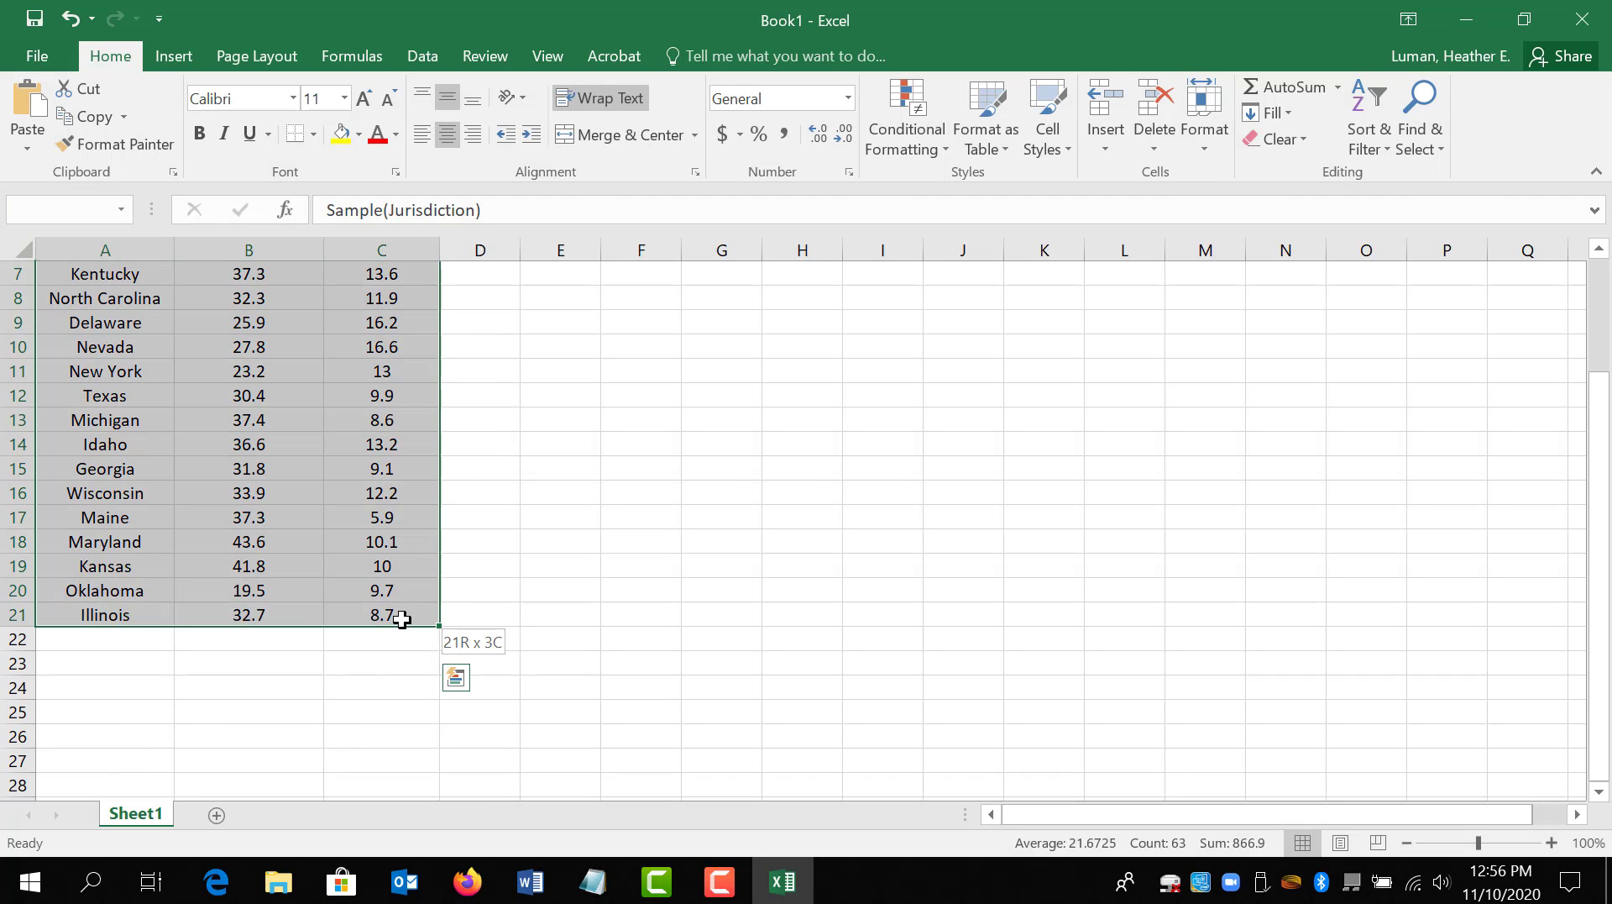
scroll(666, 588, "up", 2)
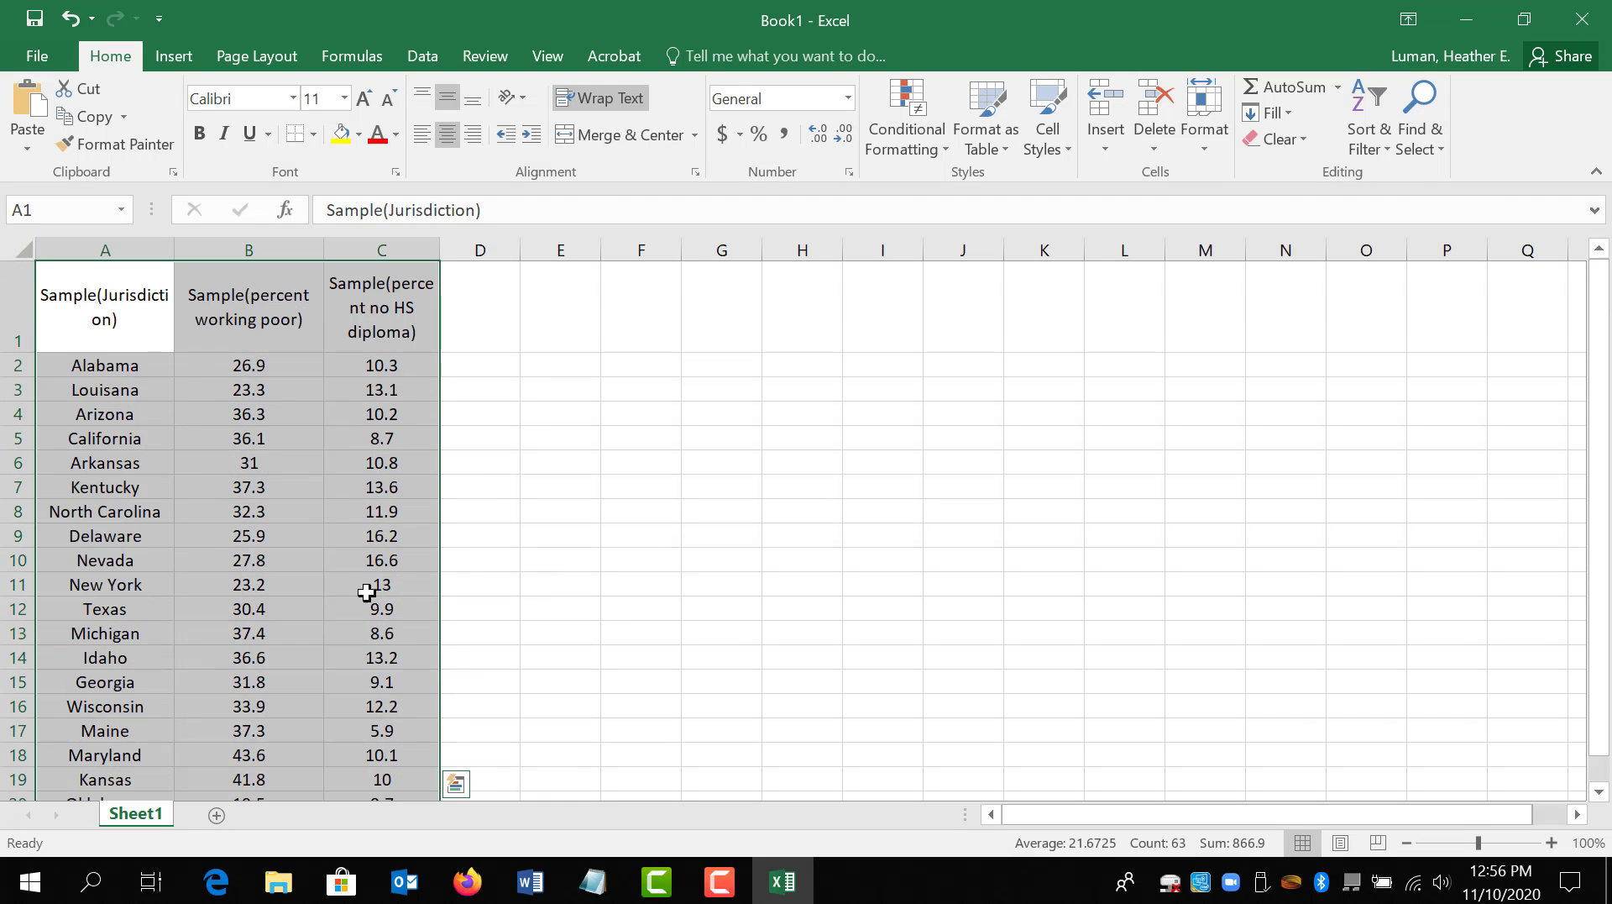
right_click(241, 487)
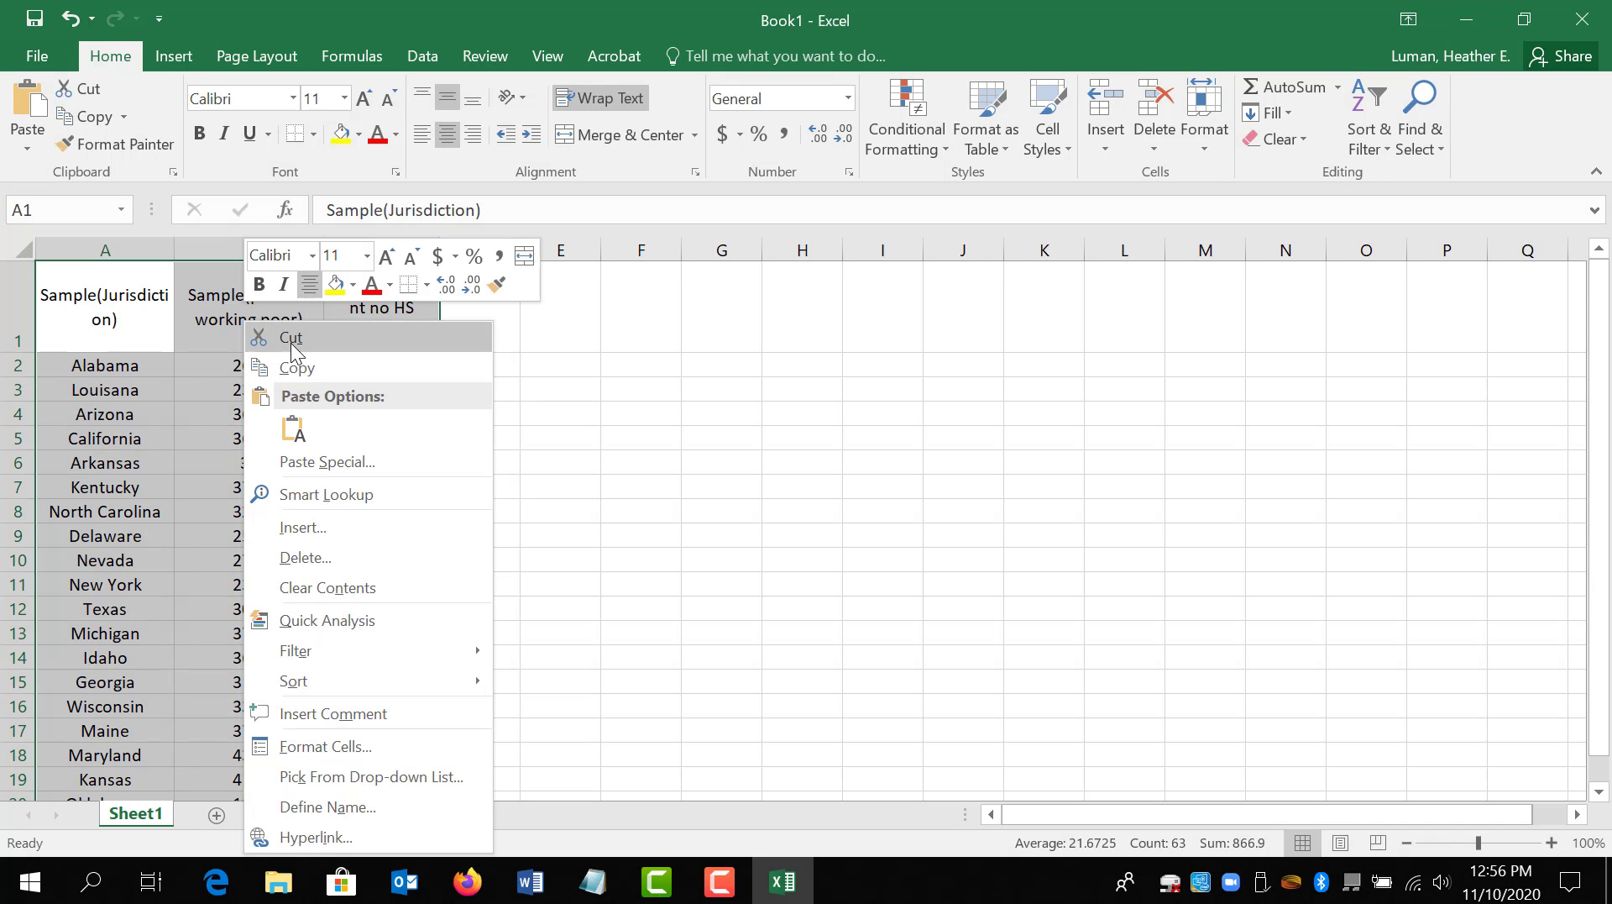
left_click(310, 369)
Switch to Word and paste the copied sample table into the blank document.
left_click(530, 881)
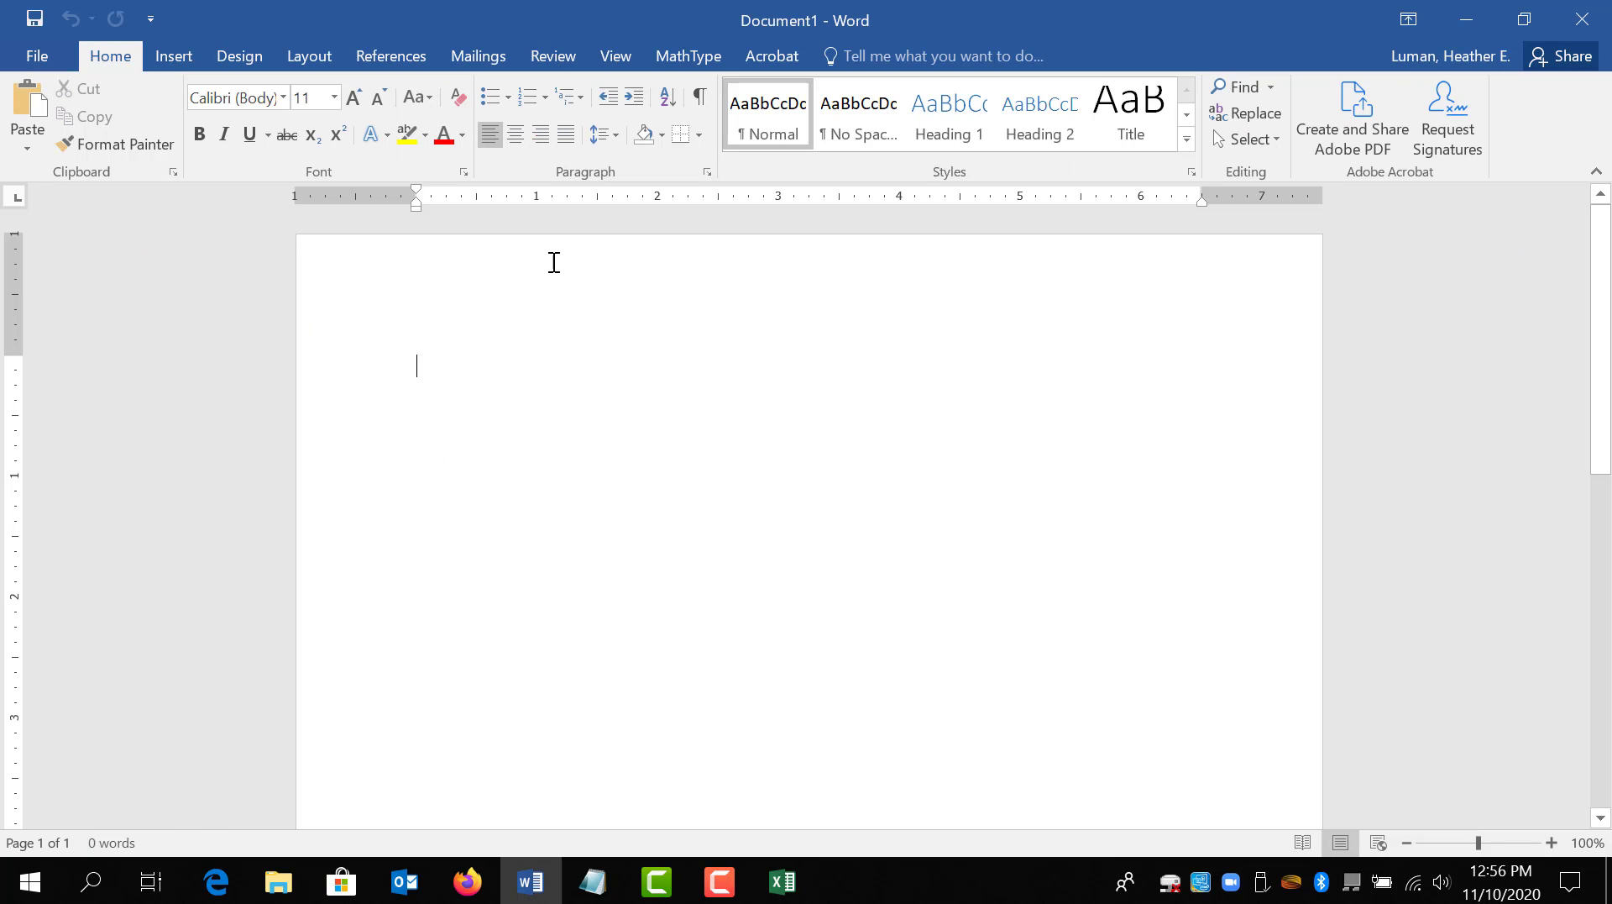
key("ctrl+v")
scroll(750, 361, "up", 3)
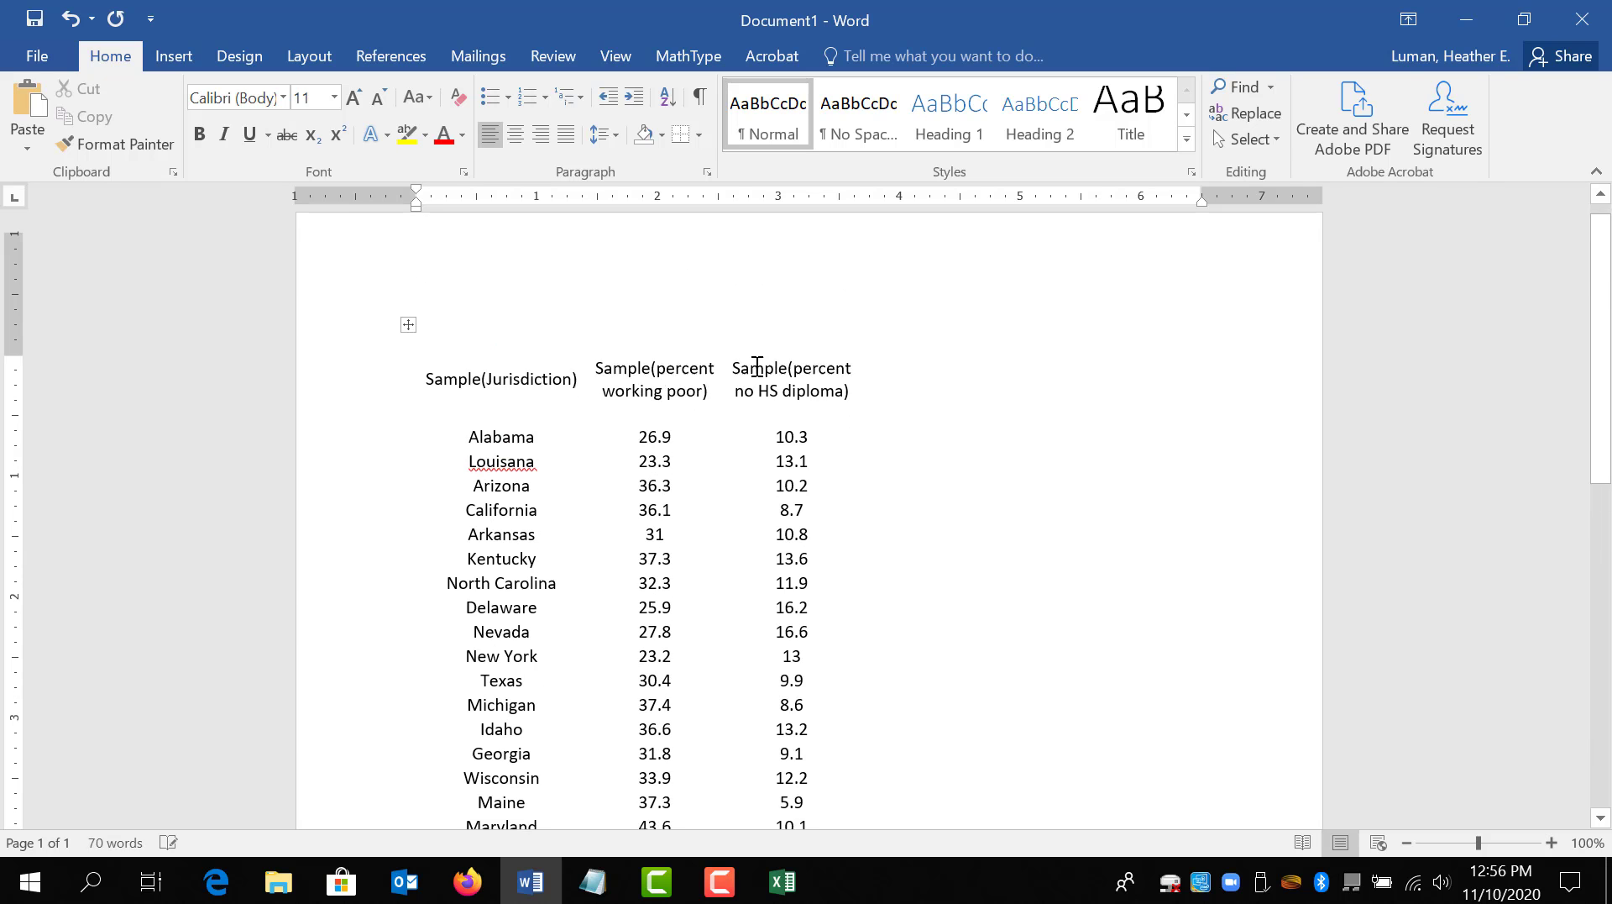
Apply all borders, inside and outside, to every cell of the pasted table.
left_click(496, 406)
scroll(713, 435, "down", 5)
key("ctrl+a")
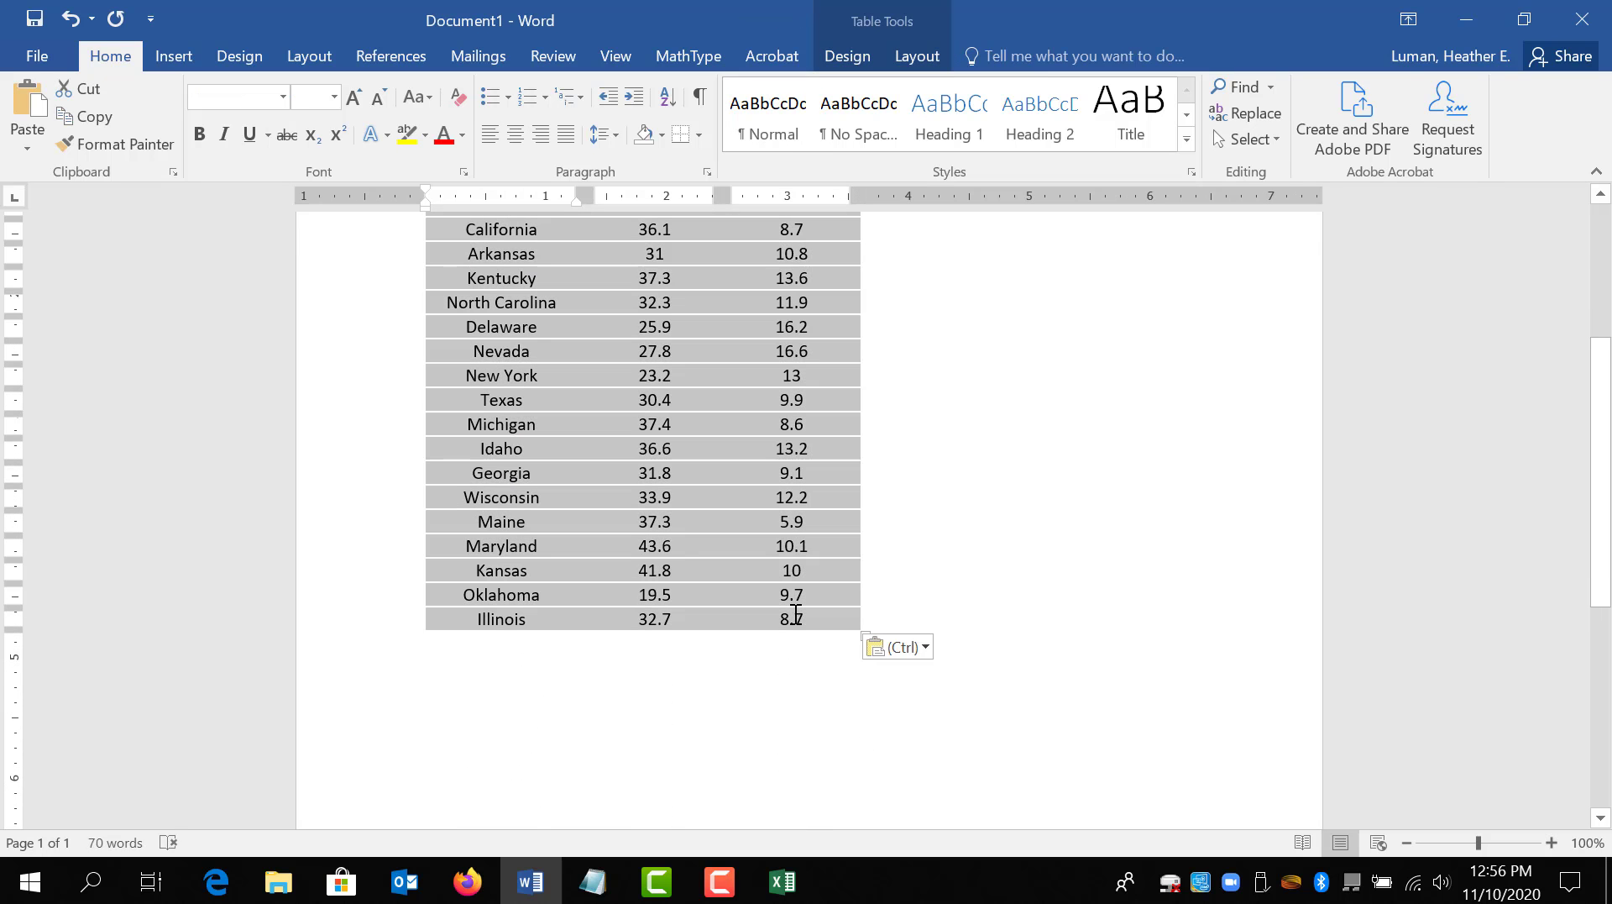
scroll(670, 336, "up", 3)
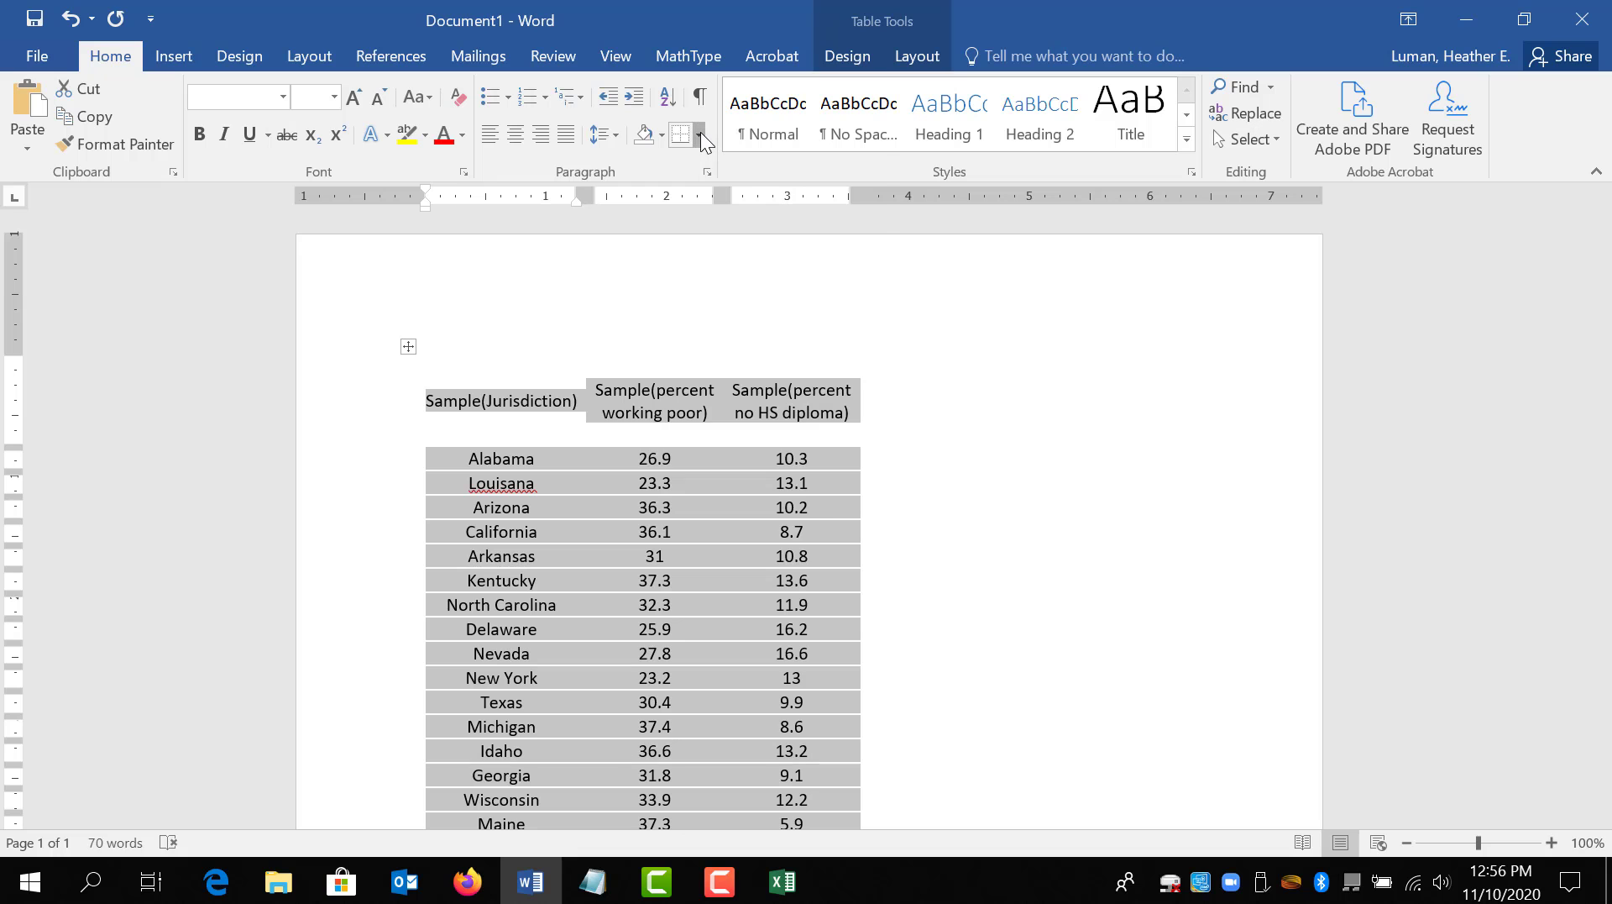
left_click(699, 134)
left_click(765, 295)
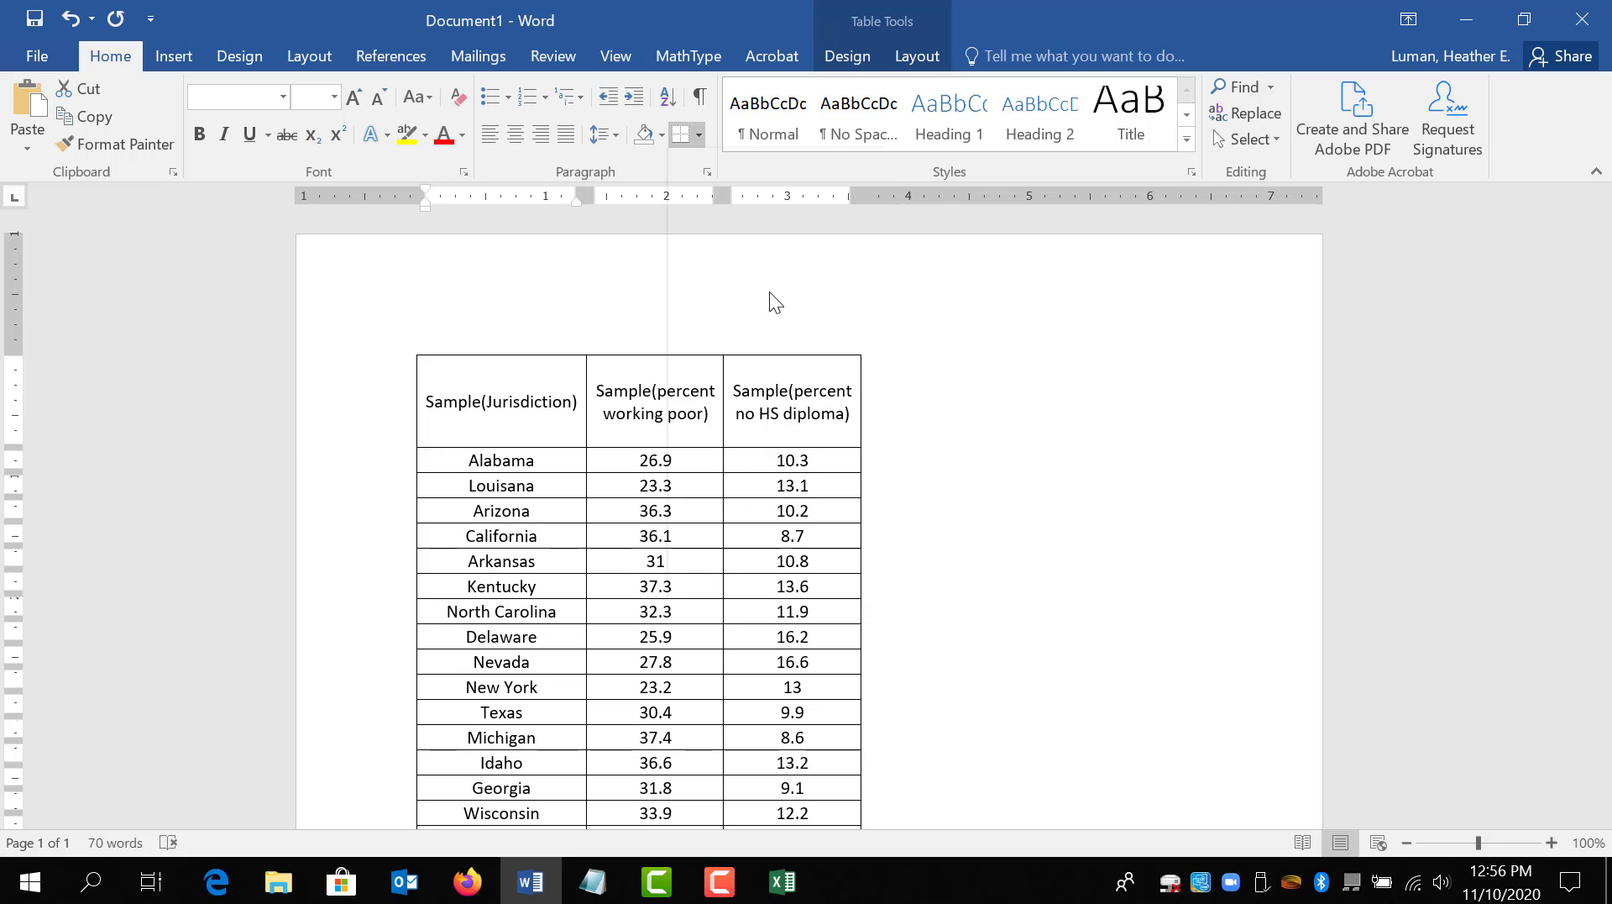
left_click(780, 485)
Review the bordered table from its header row down to the last jurisdiction.
scroll(910, 479, "down", 6)
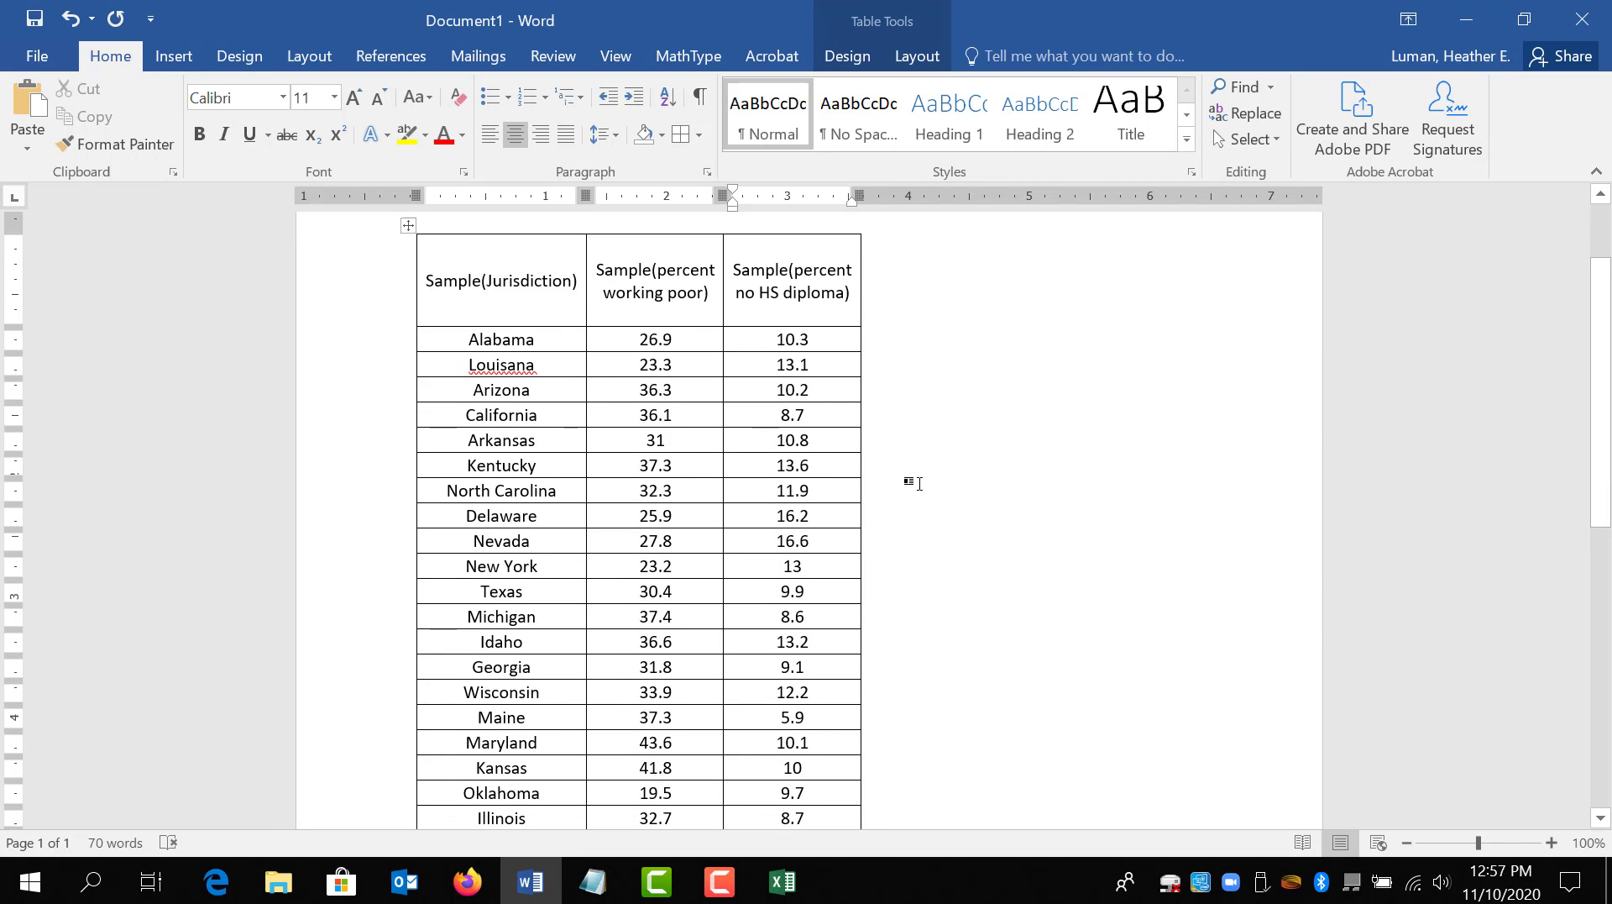
scroll(857, 532, "up", 6)
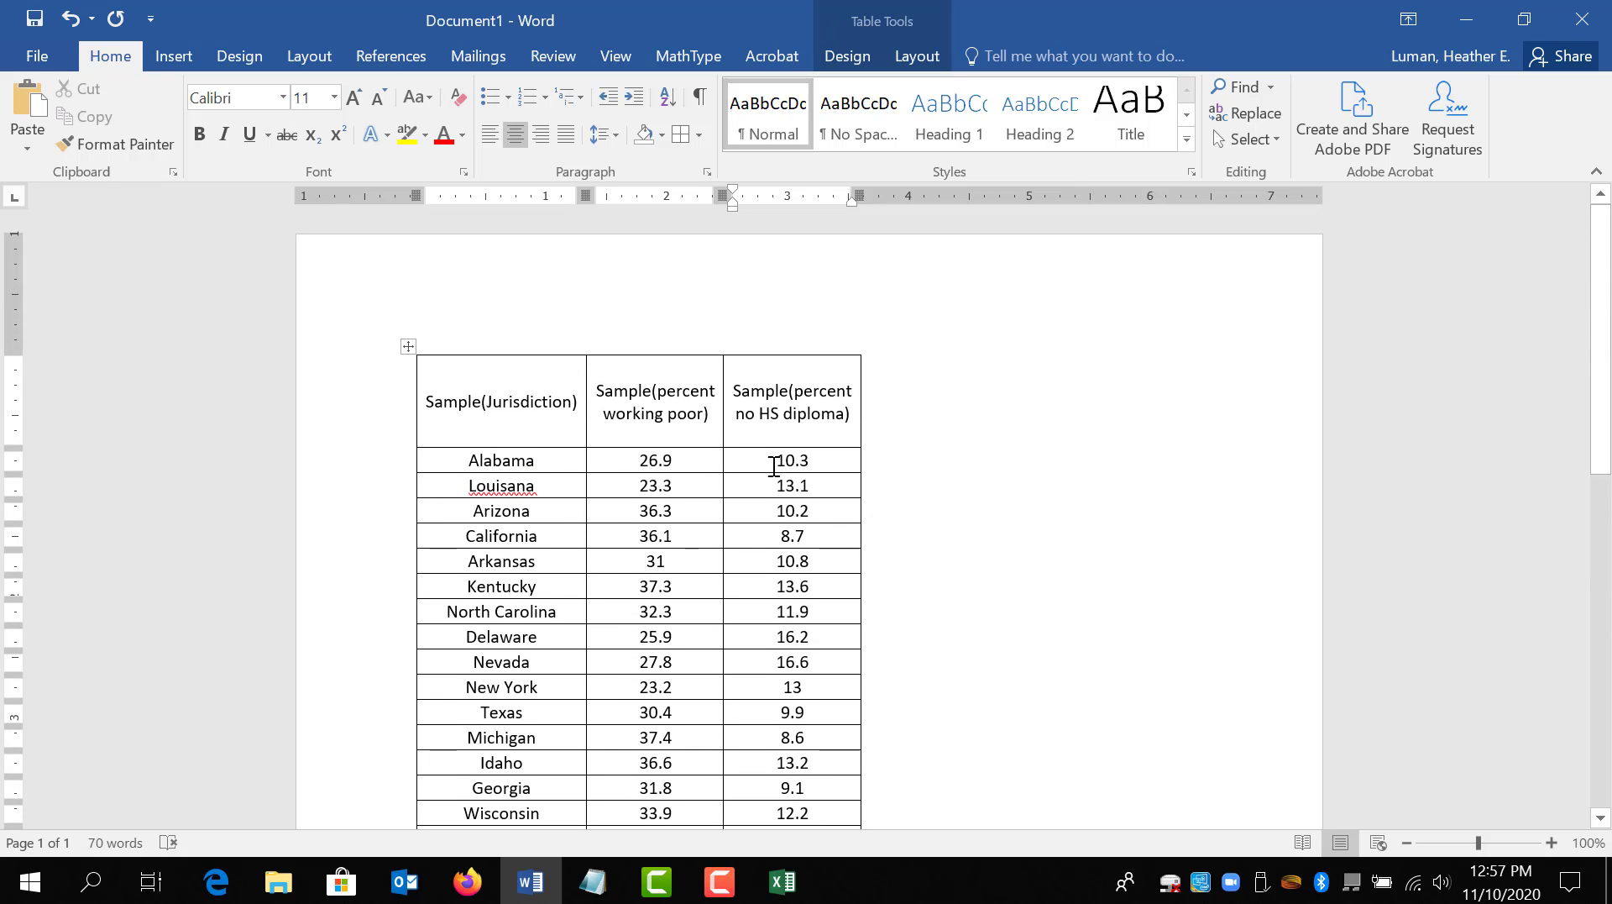
scroll(535, 468, "down", 3)
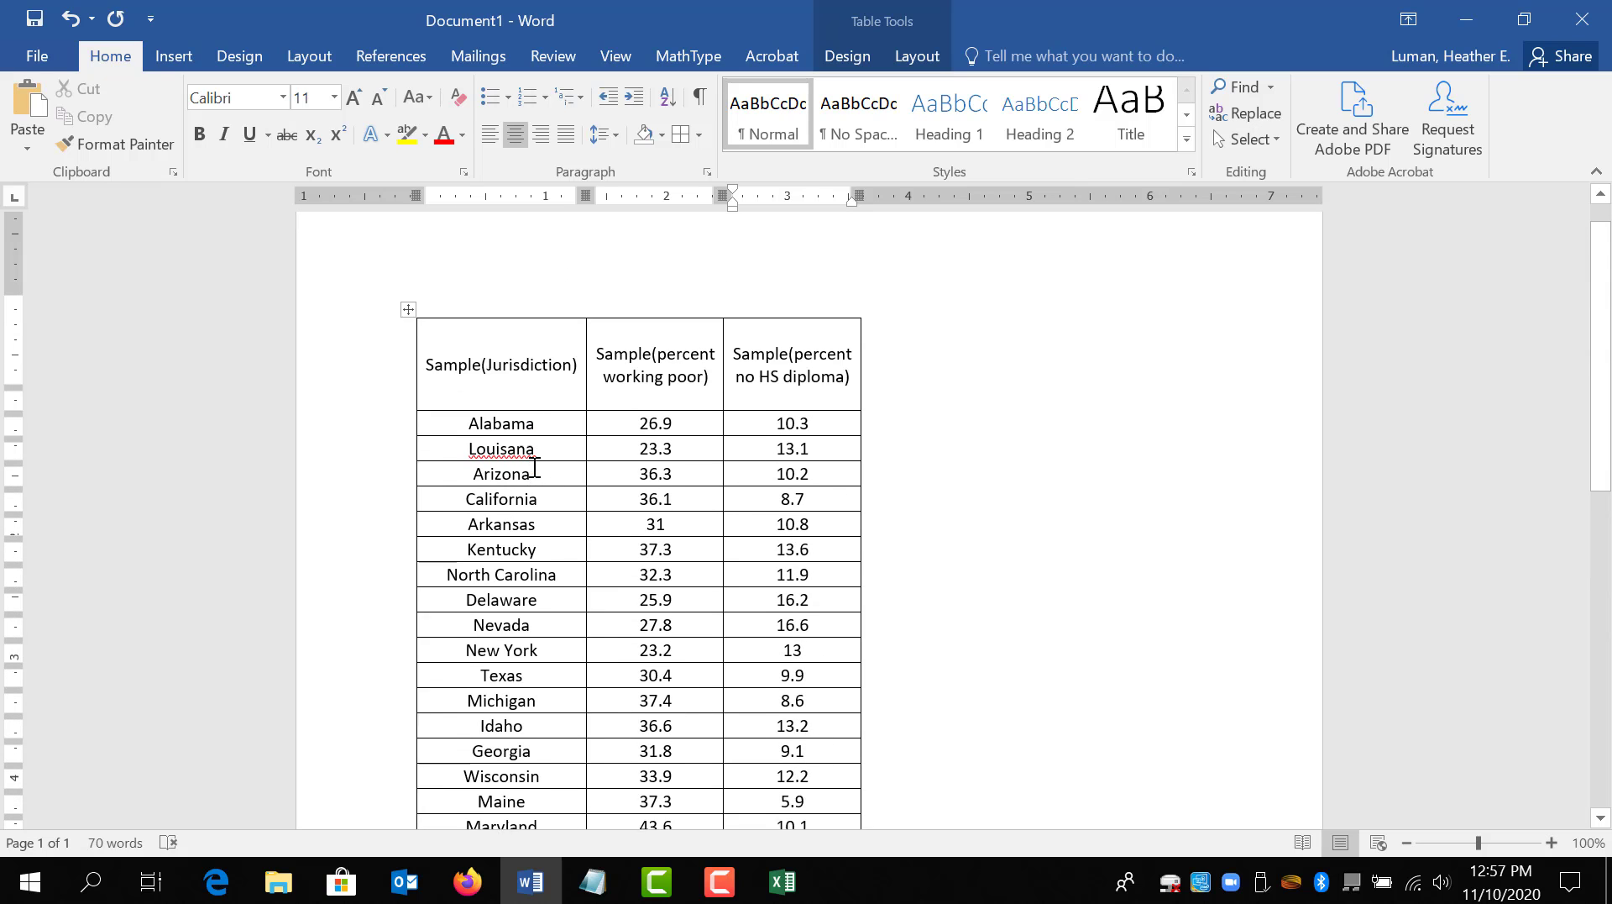
scroll(536, 441, "down", 3)
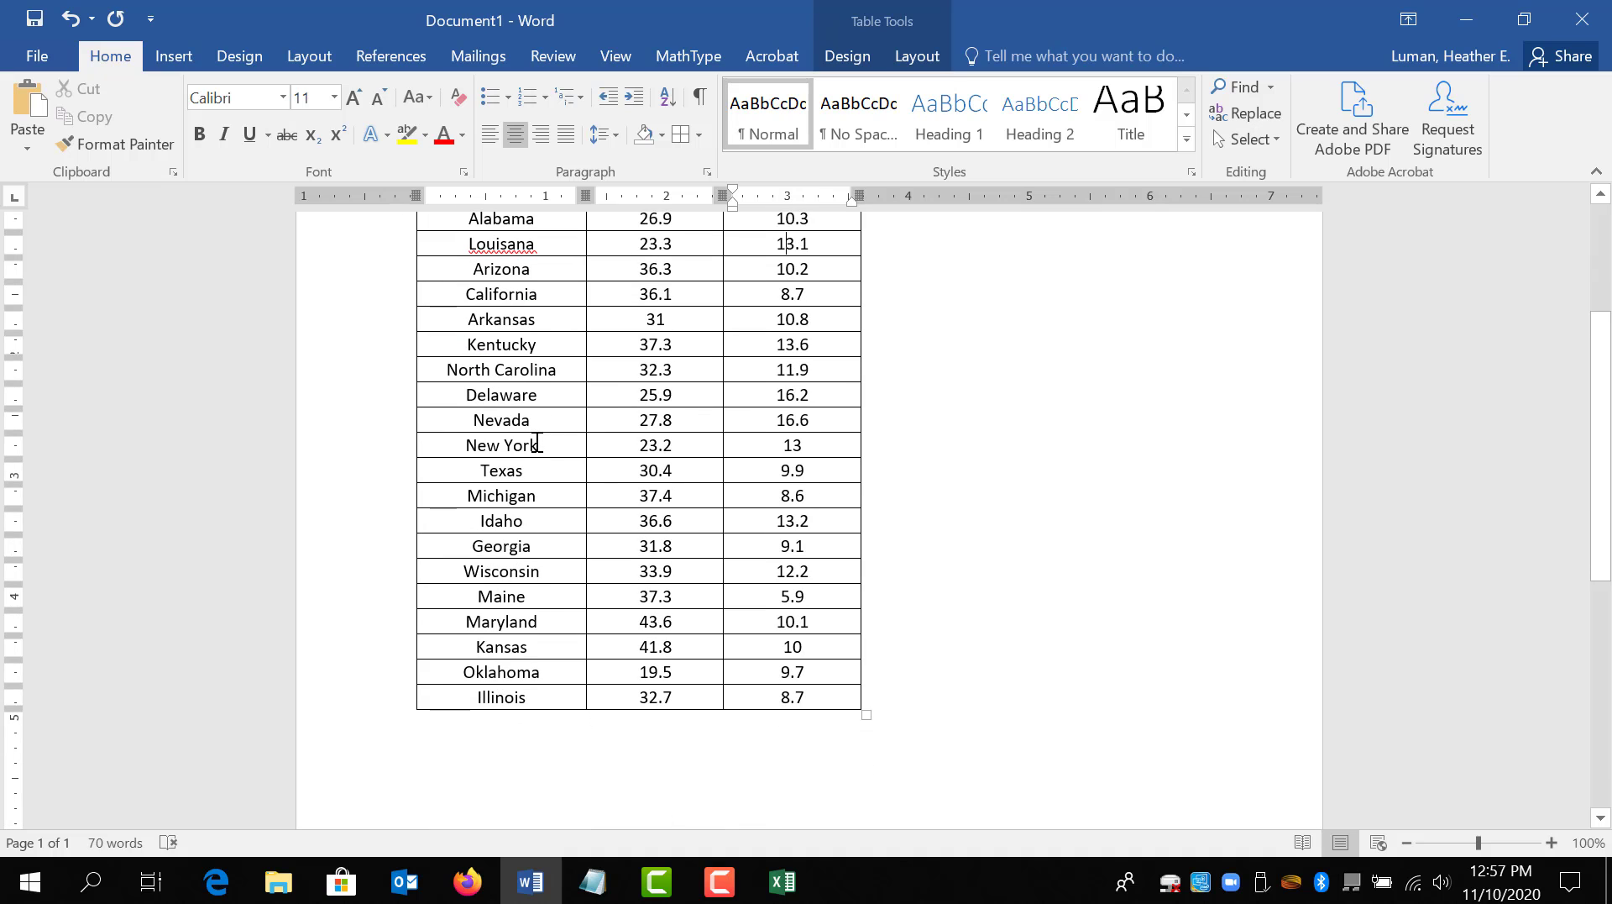
scroll(536, 441, "up", 3)
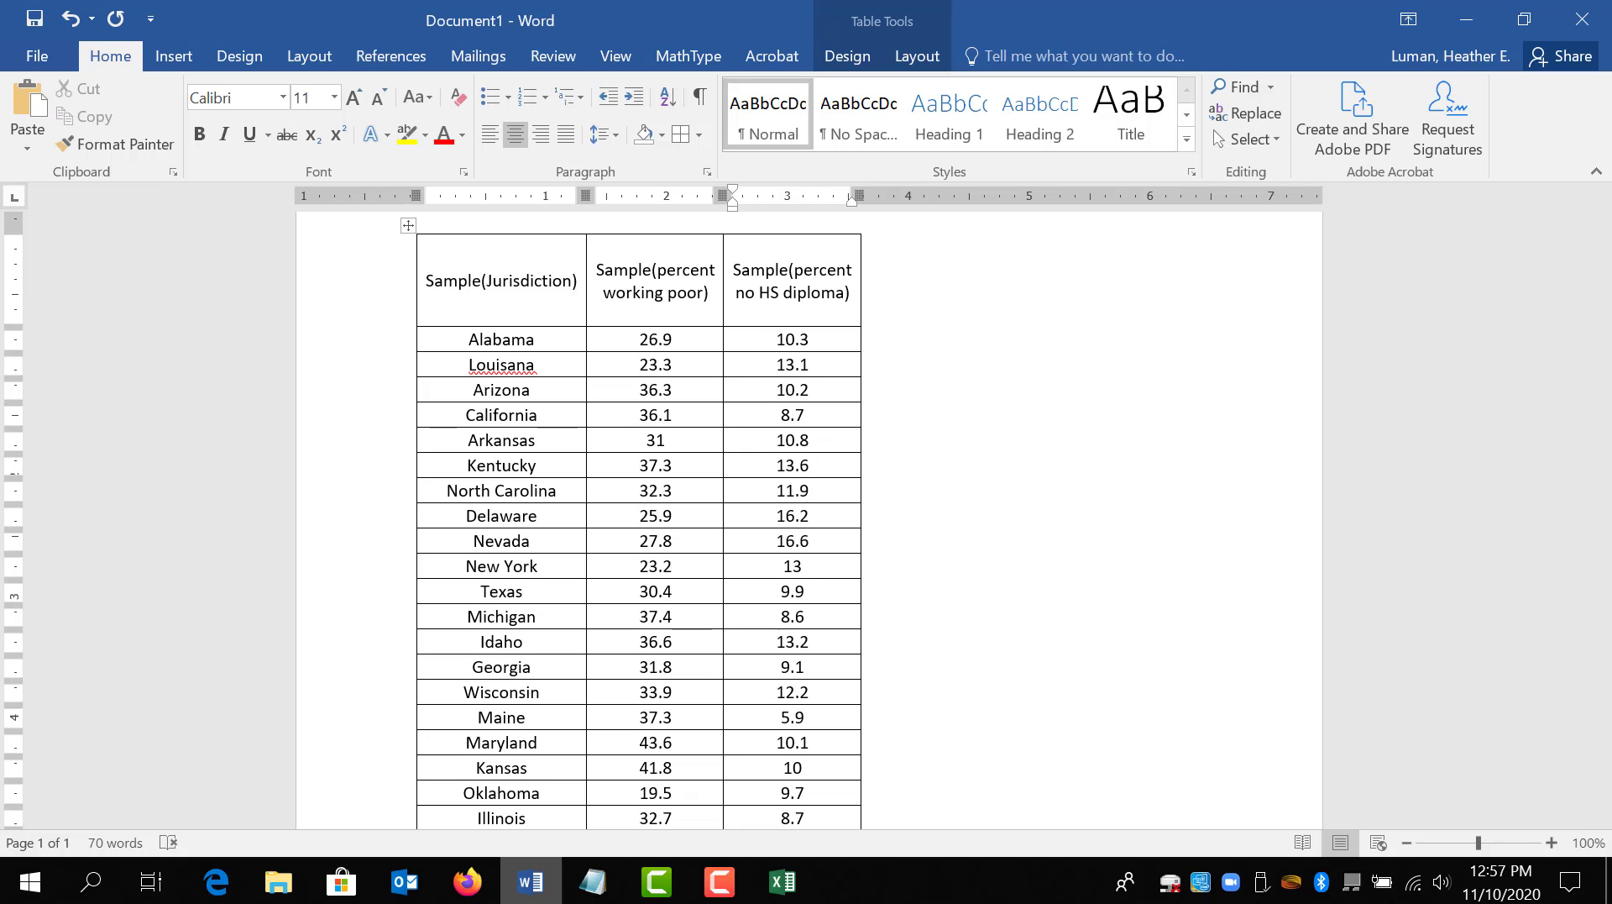
scroll(982, 546, "down", 3)
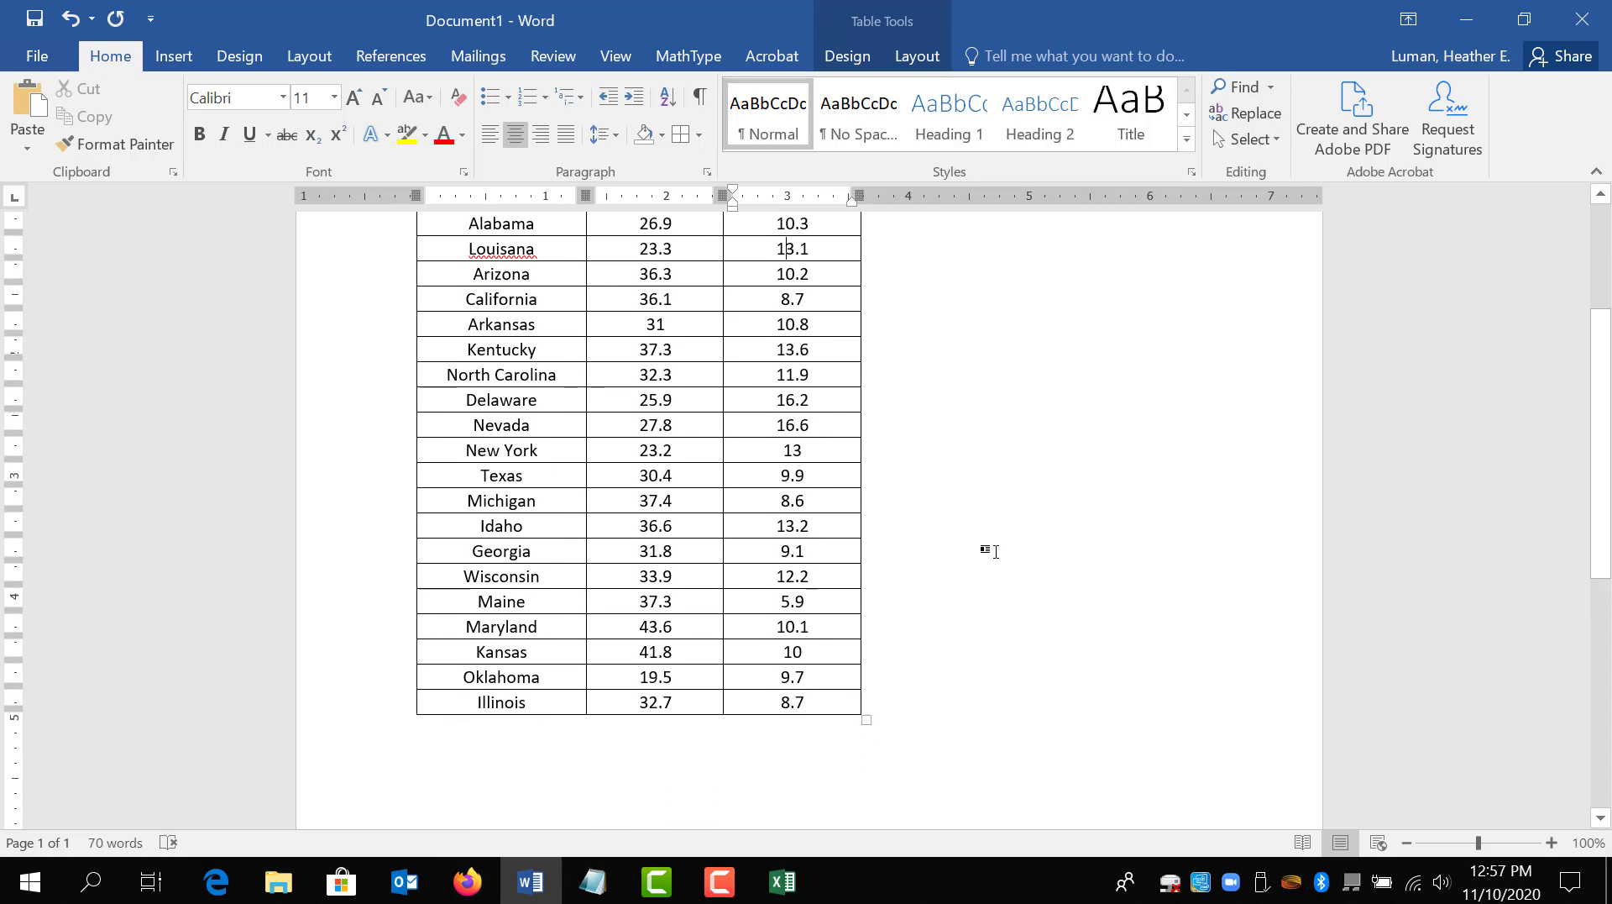
scroll(865, 807, "up", 3)
left_click(514, 281)
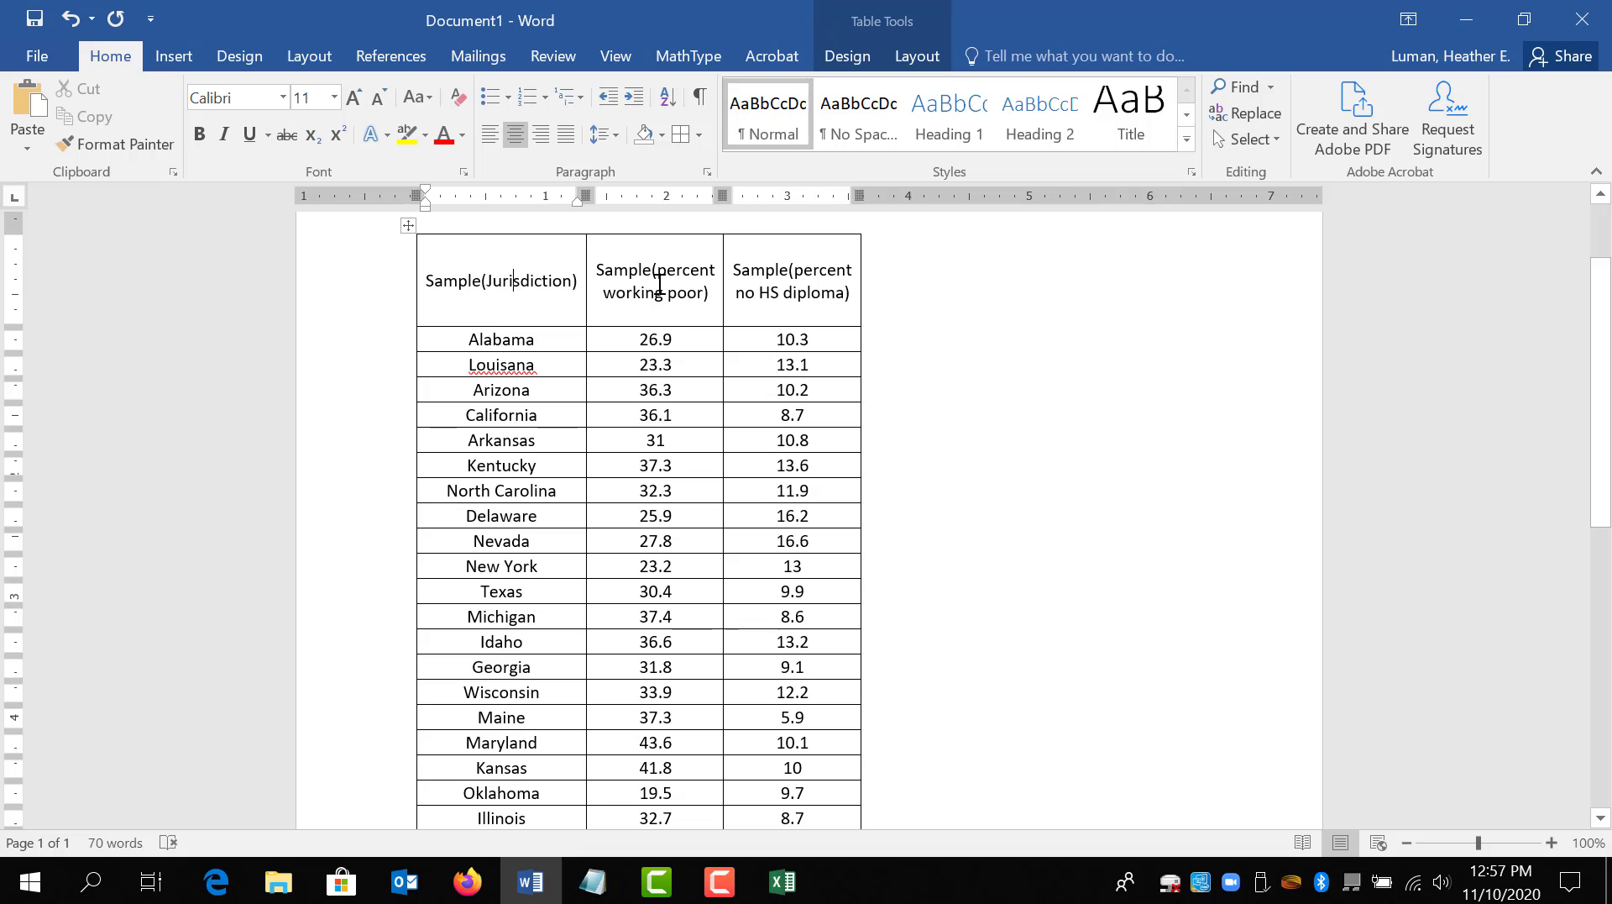
scroll(658, 294, "down", 1)
scroll(529, 436, "up", 3)
scroll(548, 422, "down", 2)
Set the text of the entire table to Times New Roman, size 12.
left_click_drag(440, 280, 814, 820)
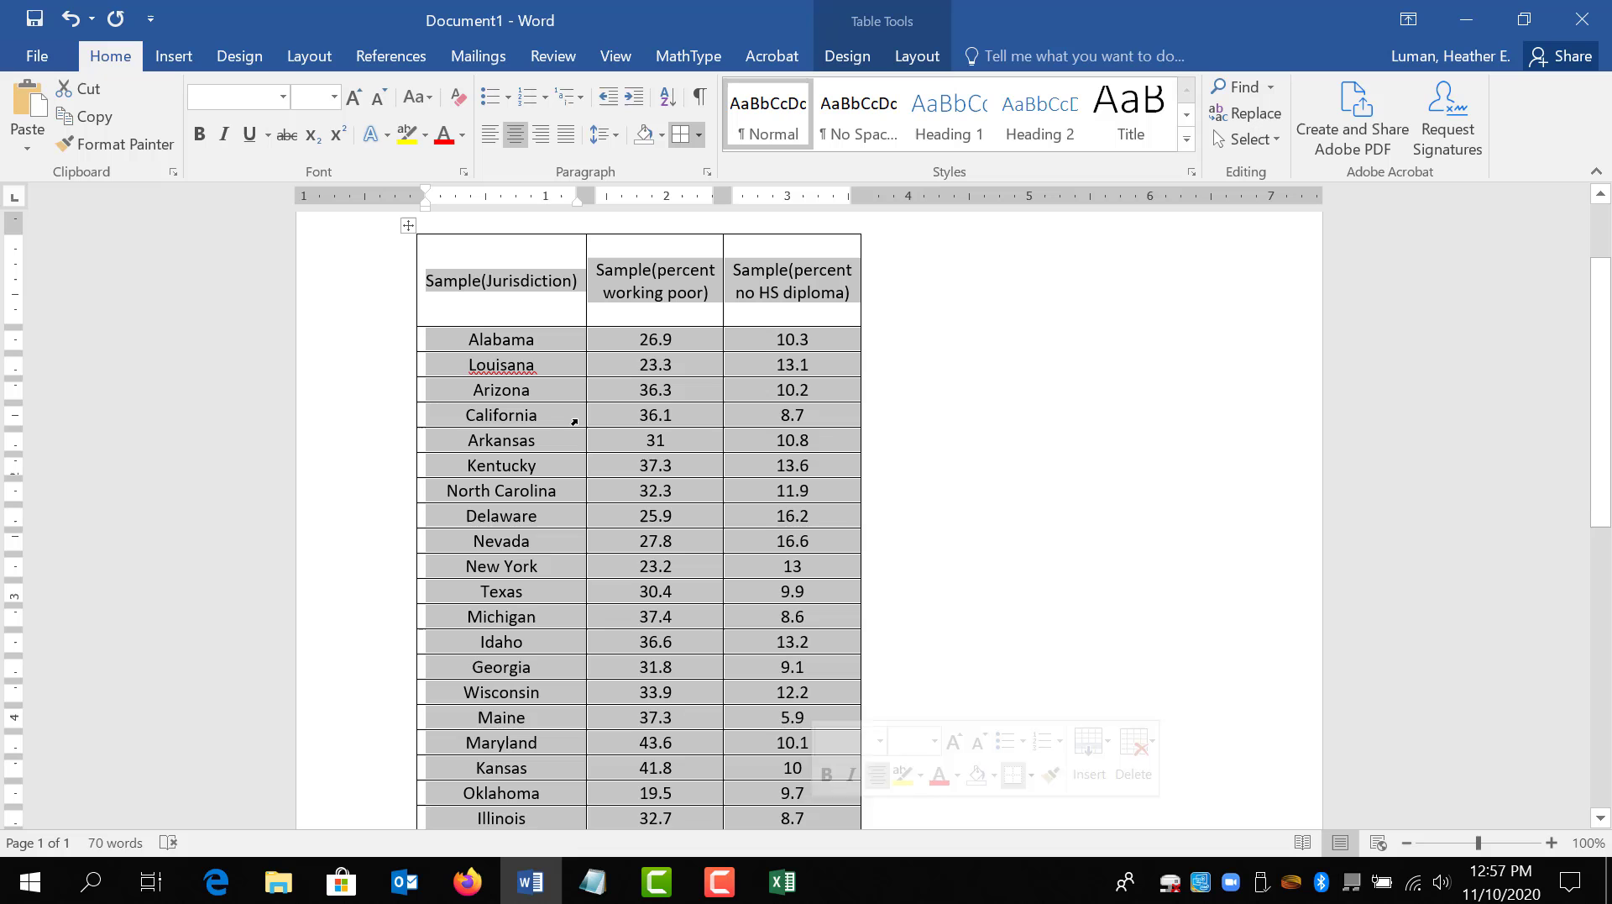
left_click(280, 97)
type("Times New Roman")
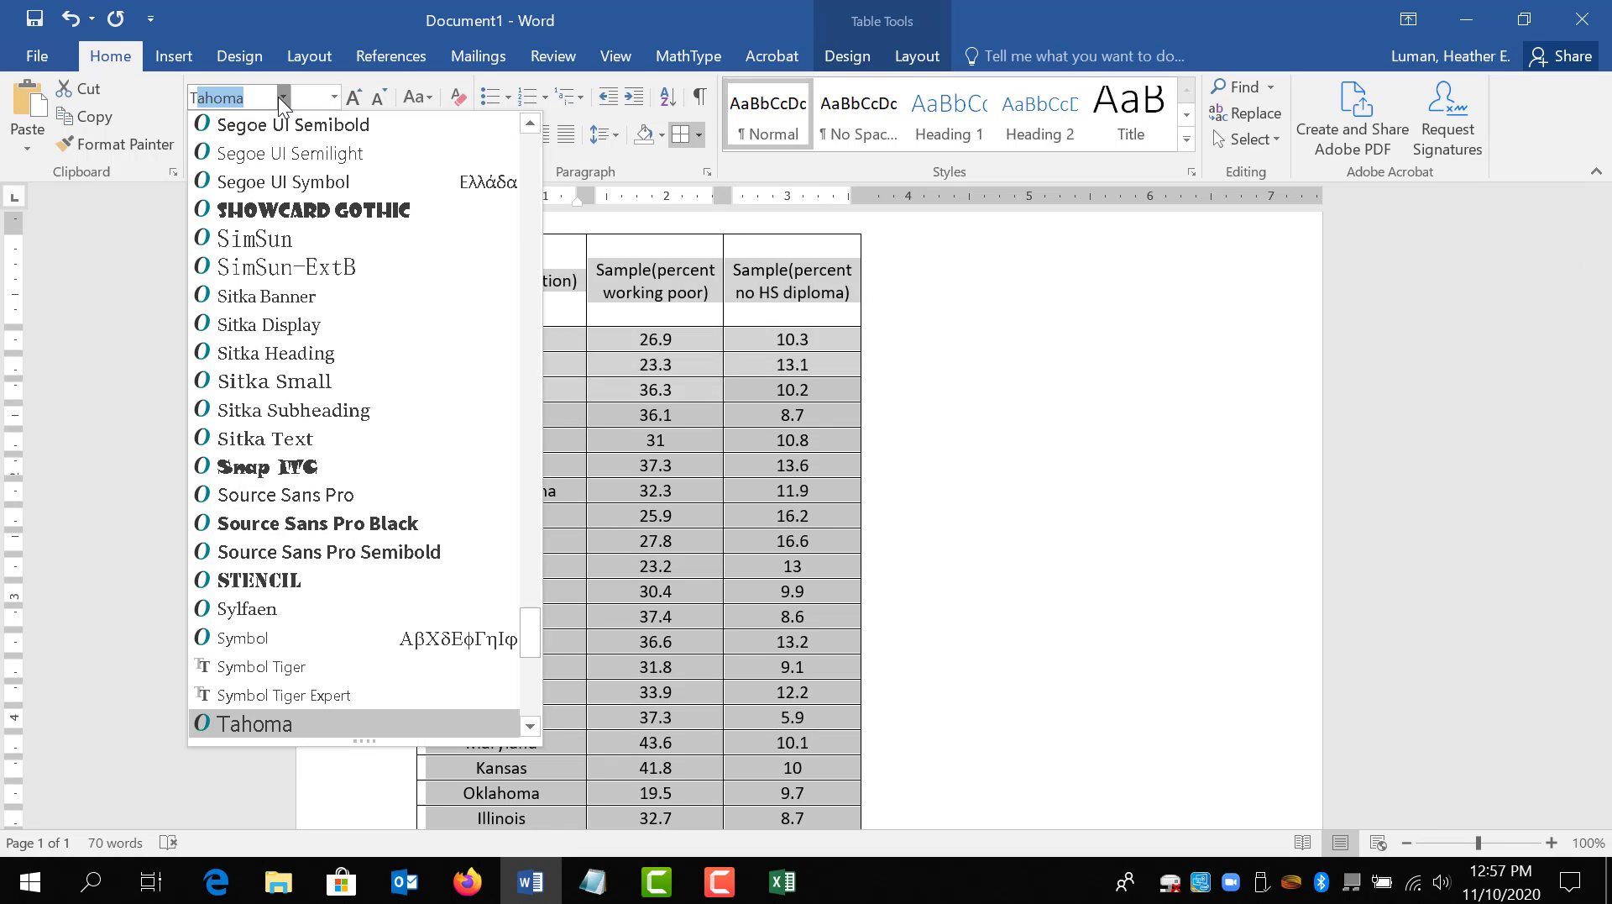
key("Return")
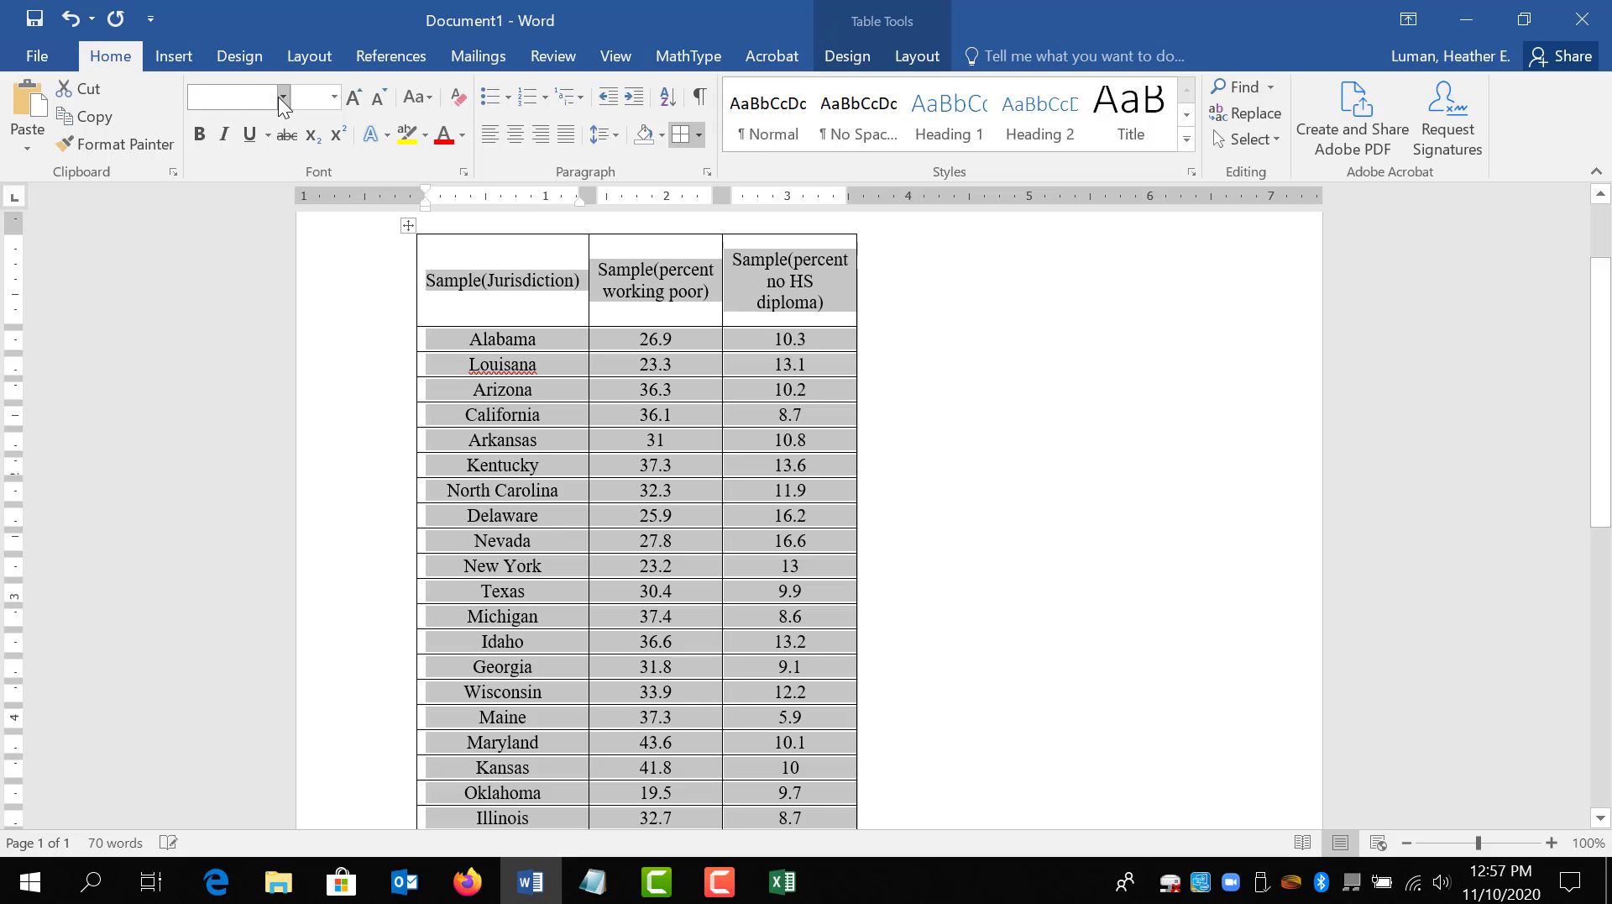
left_click(324, 97)
type("12")
key("Return")
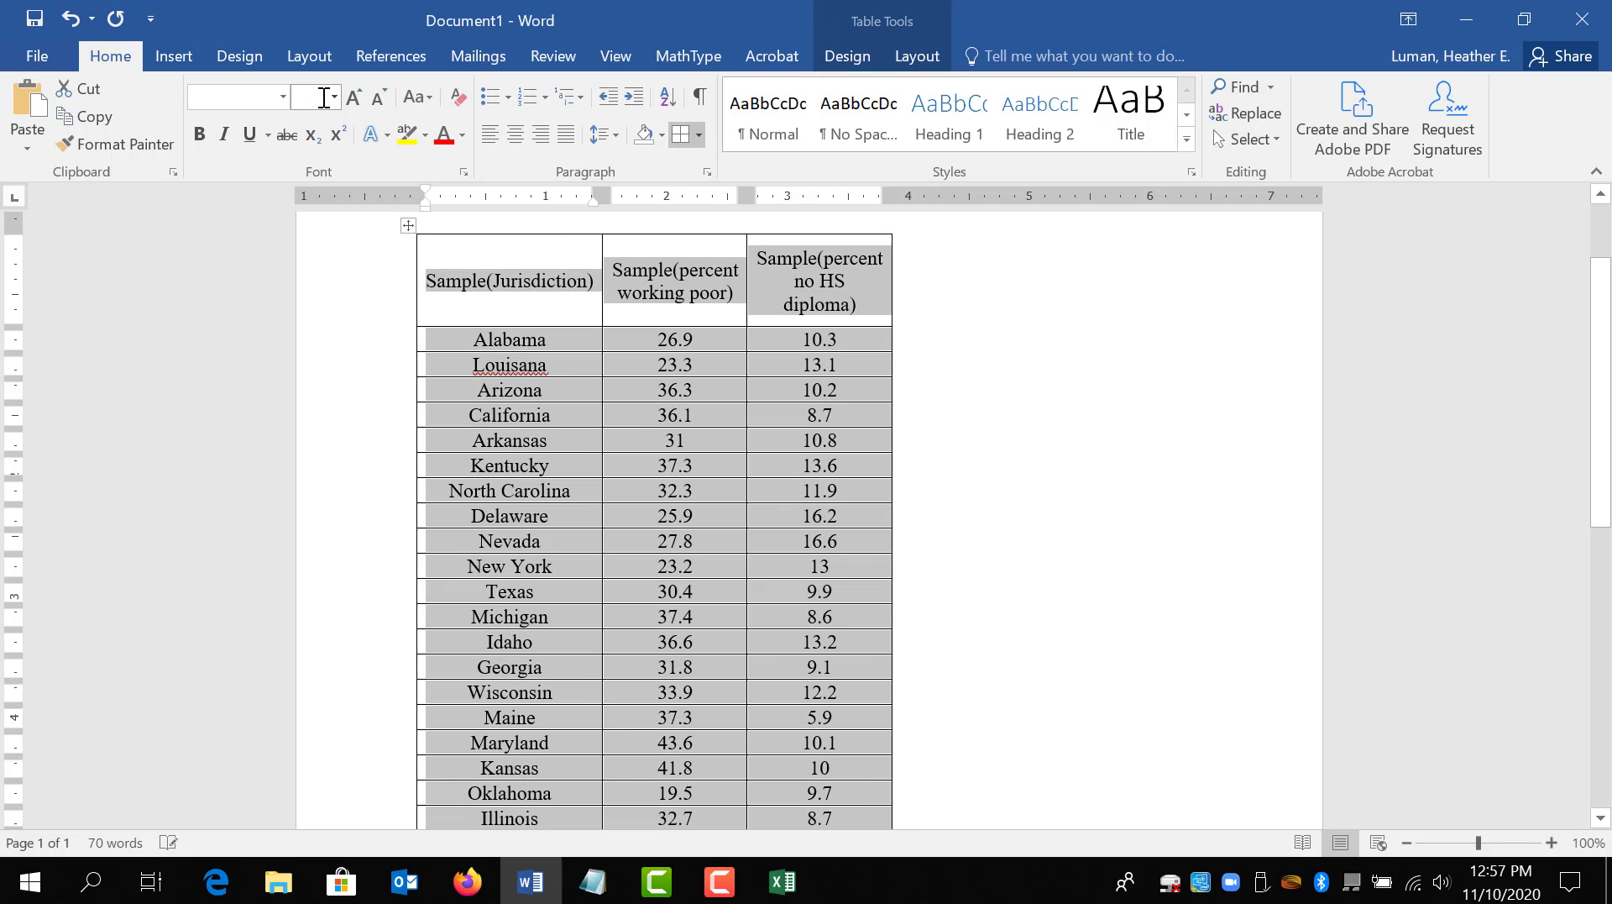
left_click(668, 343)
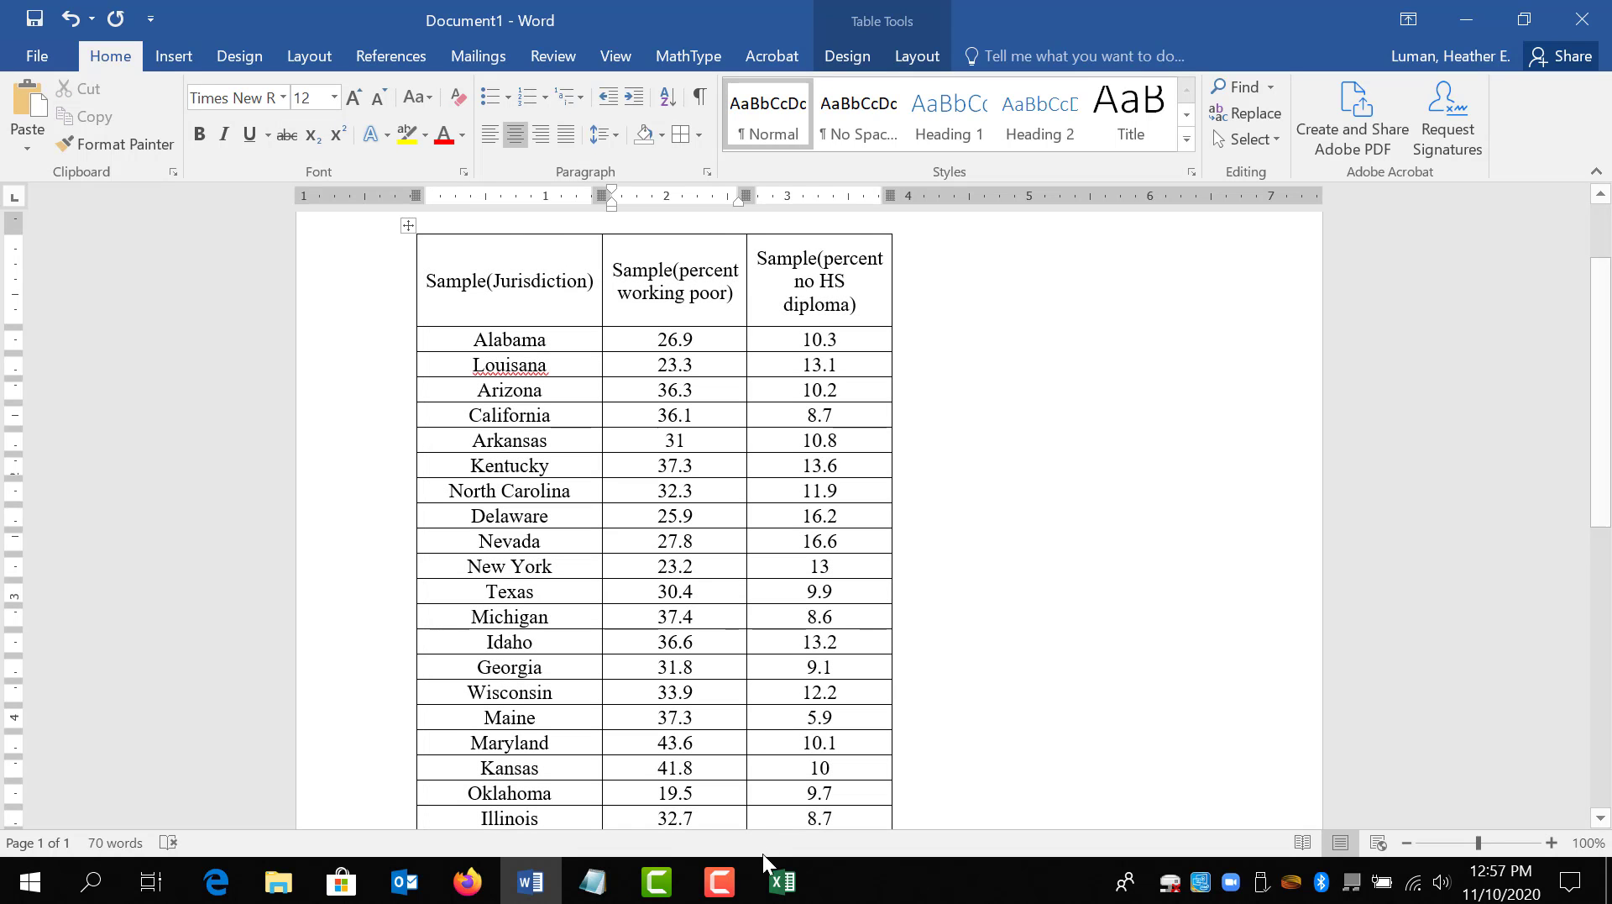